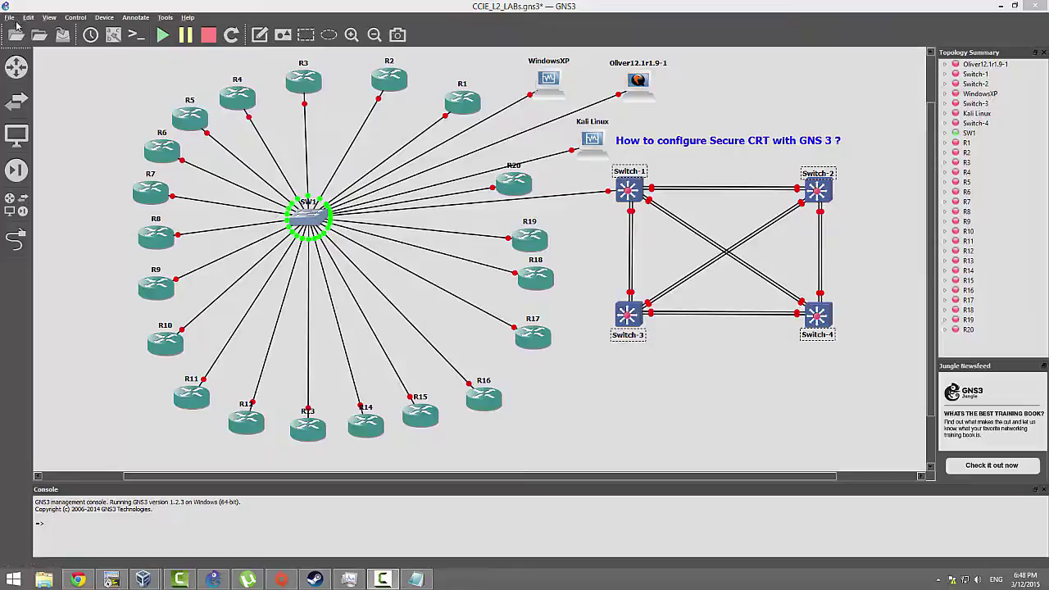
# Set the console application for Telnet connections to SuperPutty (included with GNS3) and save the preferences
pyautogui.click(31, 18)
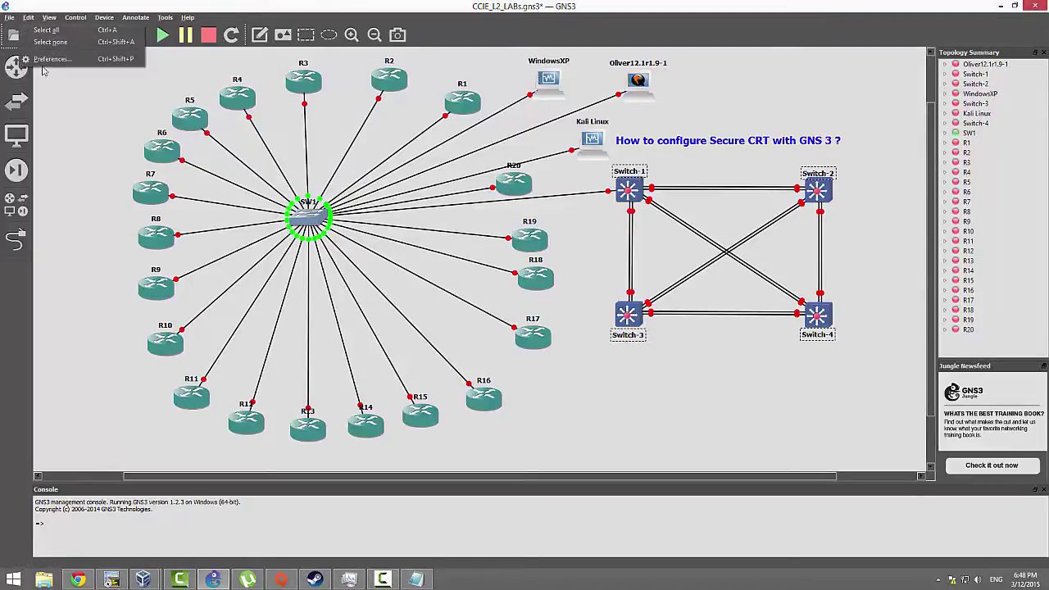
pyautogui.click(49, 59)
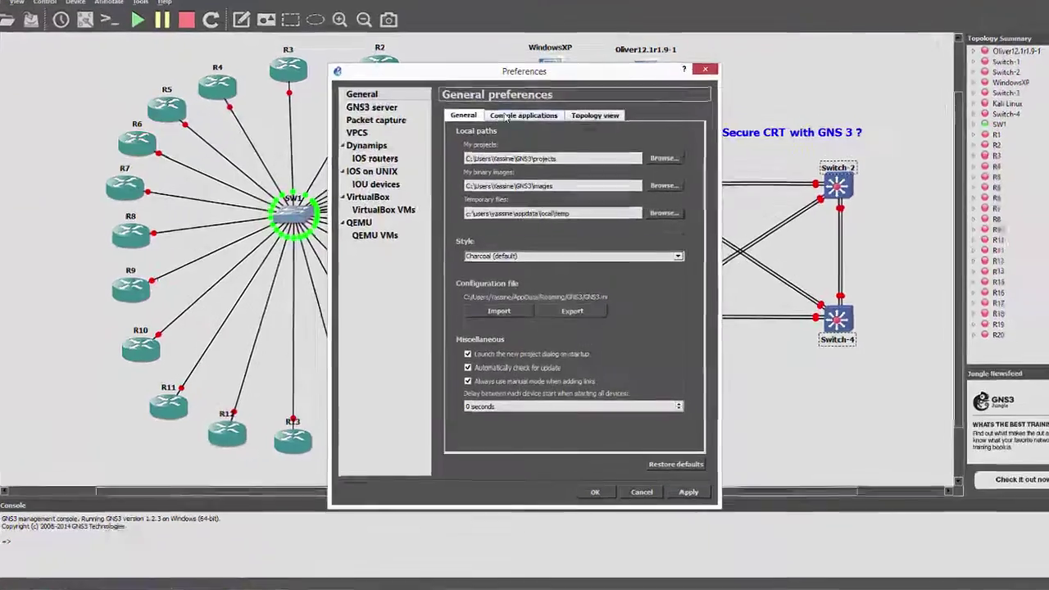
pyautogui.click(508, 116)
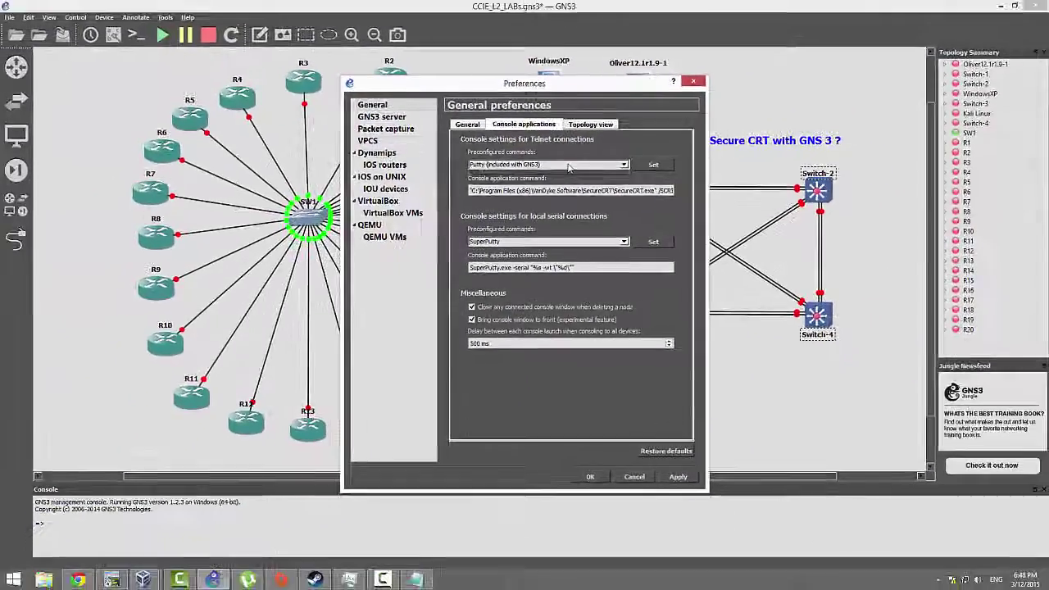
pyautogui.click(565, 154)
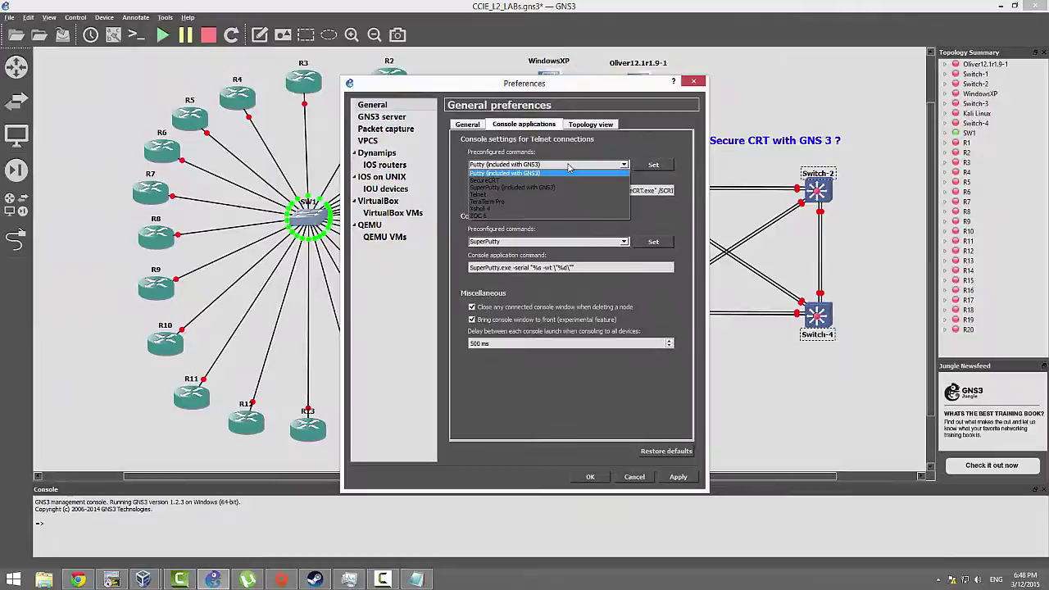
pyautogui.click(563, 180)
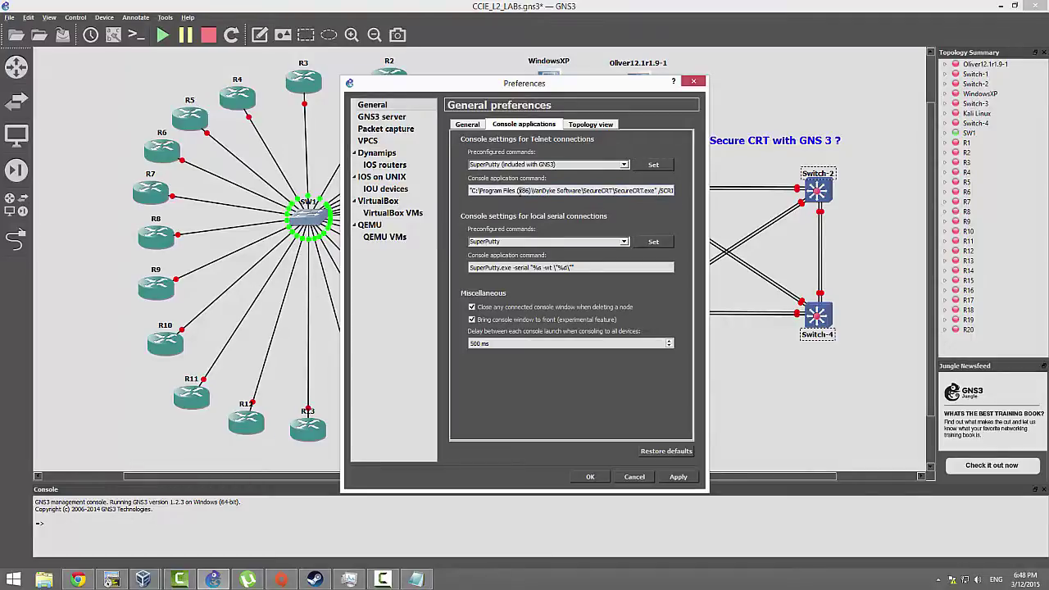
pyautogui.click(538, 190)
pyautogui.moveTo(581, 190); pyautogui.dragTo(603, 192)
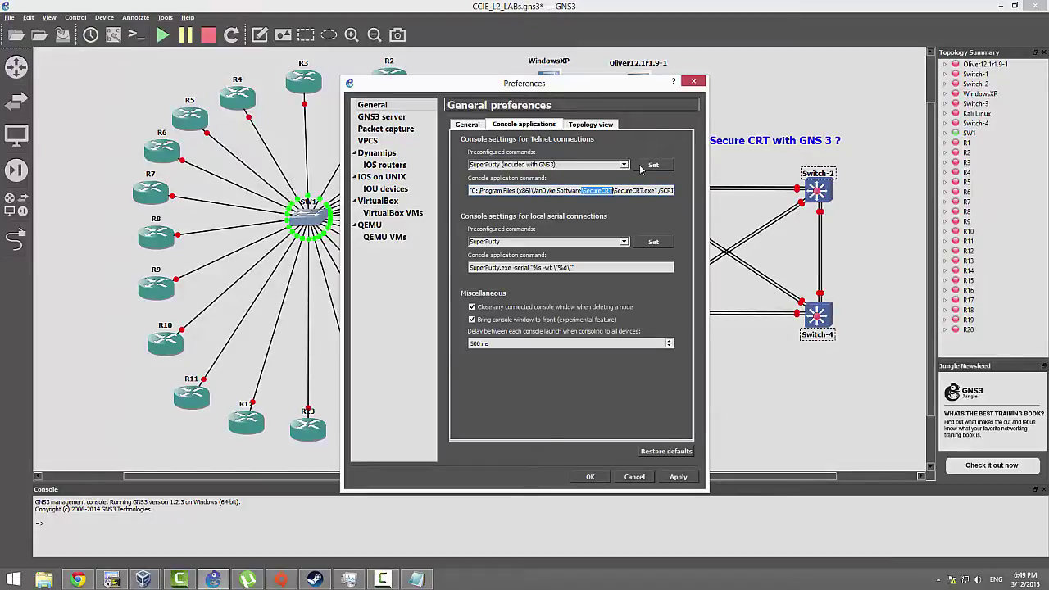
pyautogui.click(642, 168)
pyautogui.moveTo(600, 192); pyautogui.dragTo(468, 192)
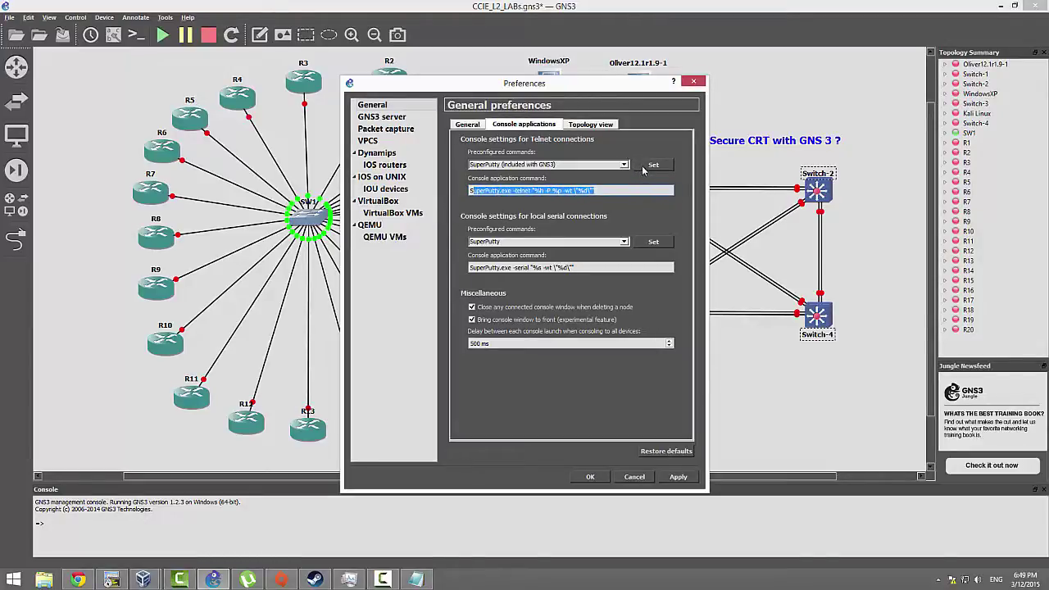
pyautogui.click(675, 483)
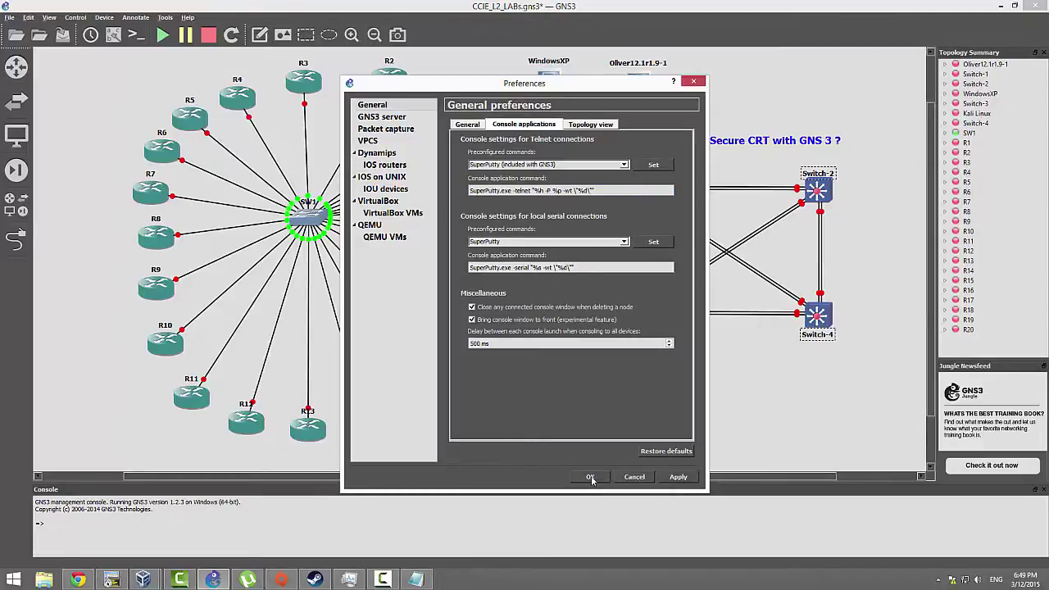
pyautogui.click(591, 478)
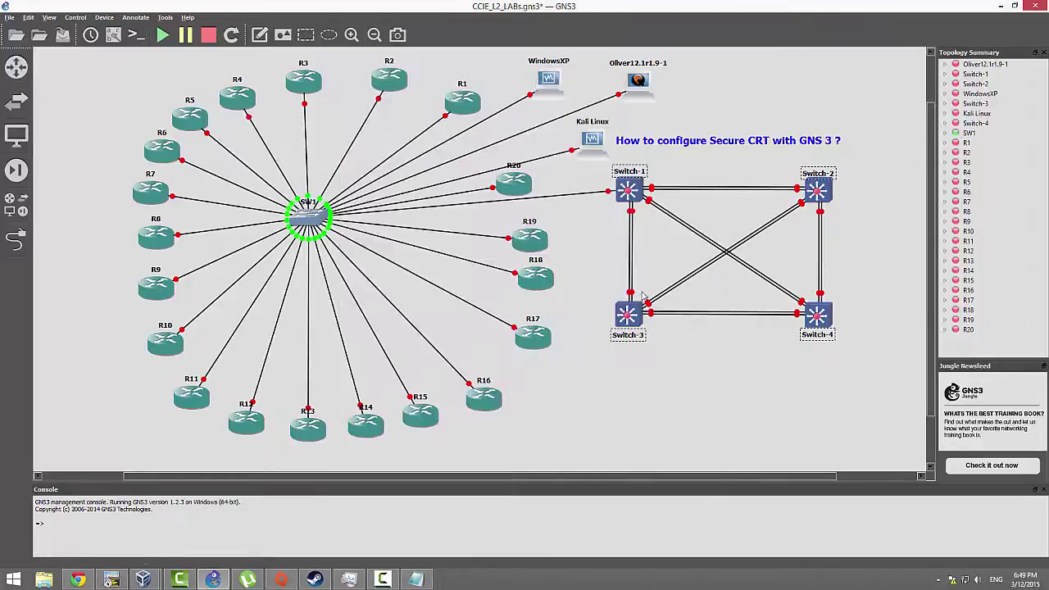
# Start Switch-1 in the topology
pyautogui.click(619, 197)
pyautogui.rightClick(621, 195)
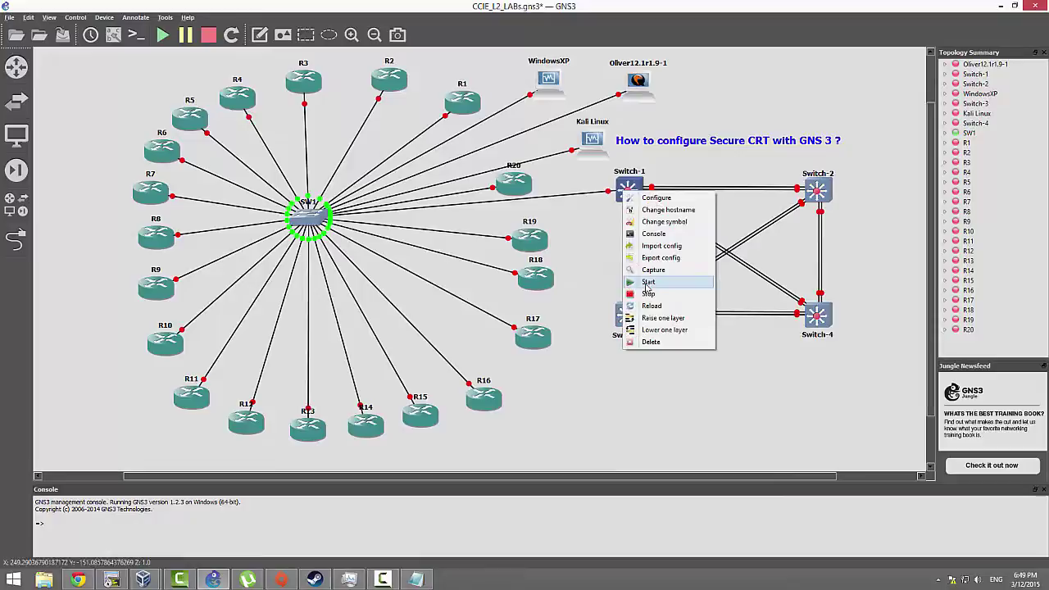
pyautogui.click(647, 283)
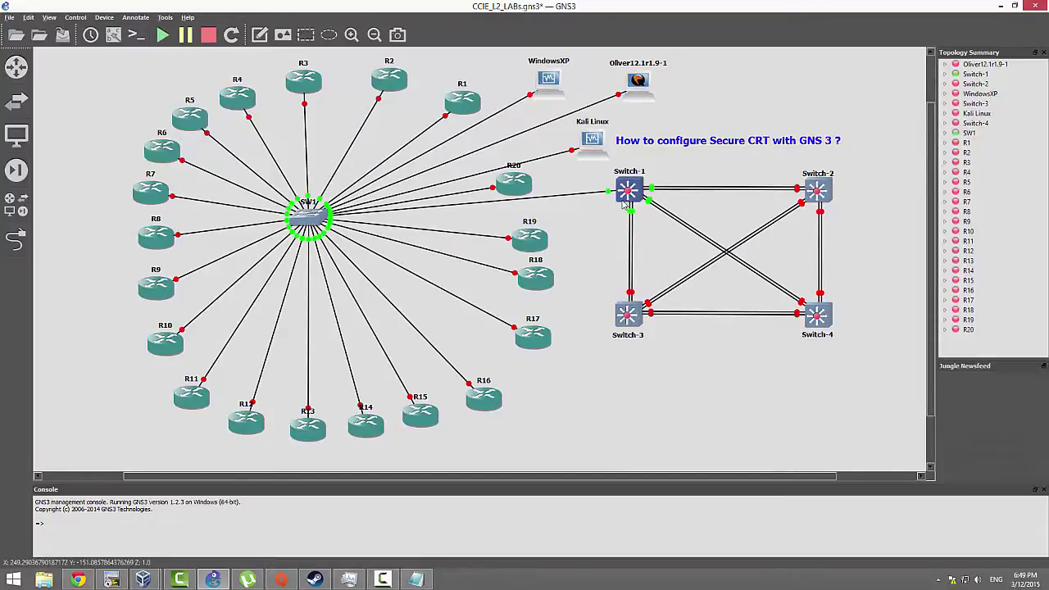
# Open the console of Switch-1, check that its command prompt responds, and close the console window
pyautogui.moveTo(626, 201)
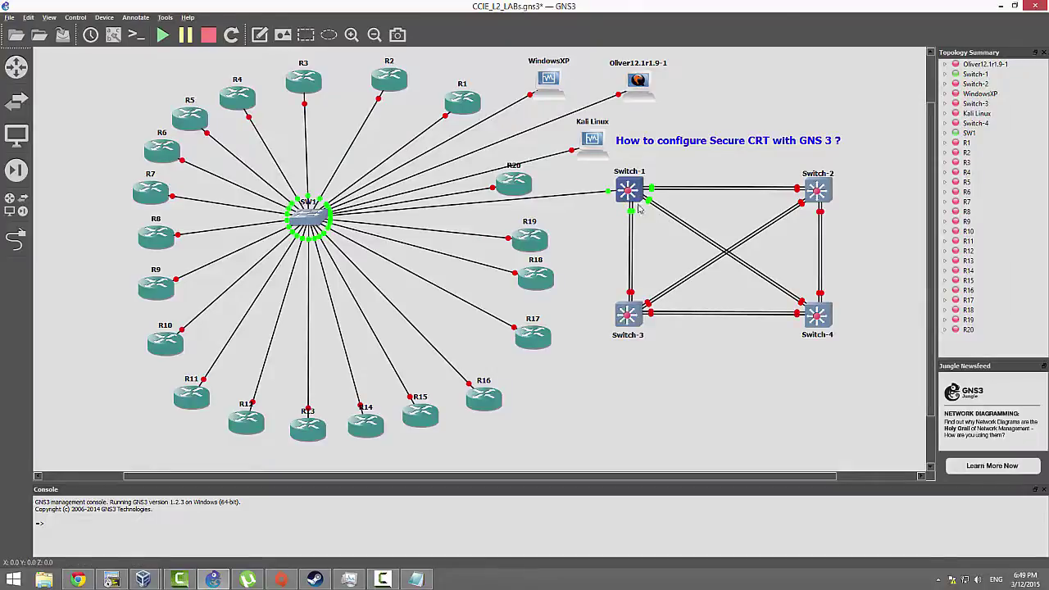
pyautogui.rightClick(631, 186)
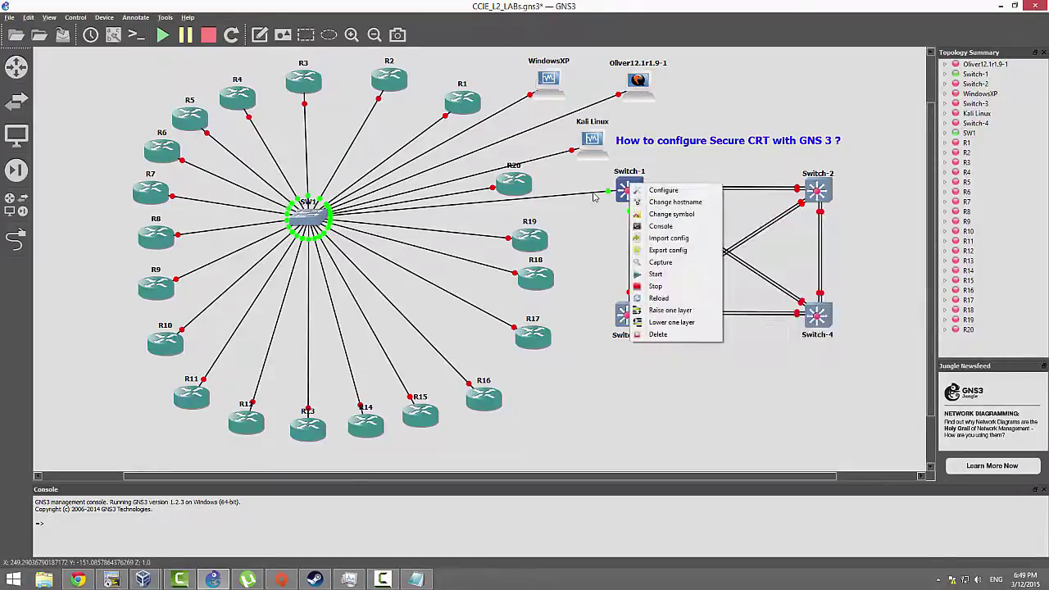
pyautogui.click(637, 227)
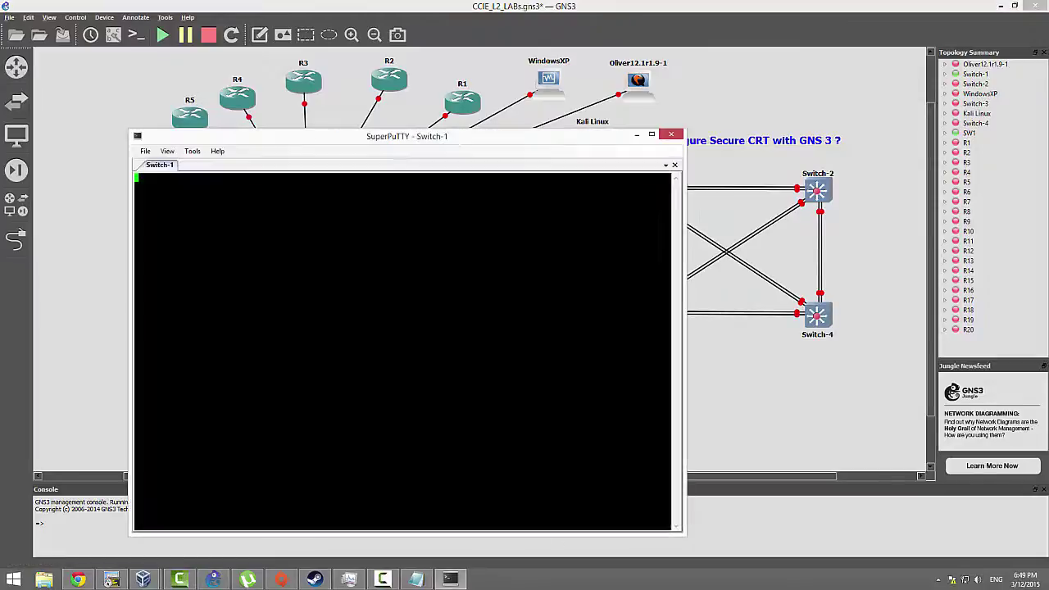
pyautogui.press('Return')
pyautogui.press('Return')
pyautogui.press('Return')
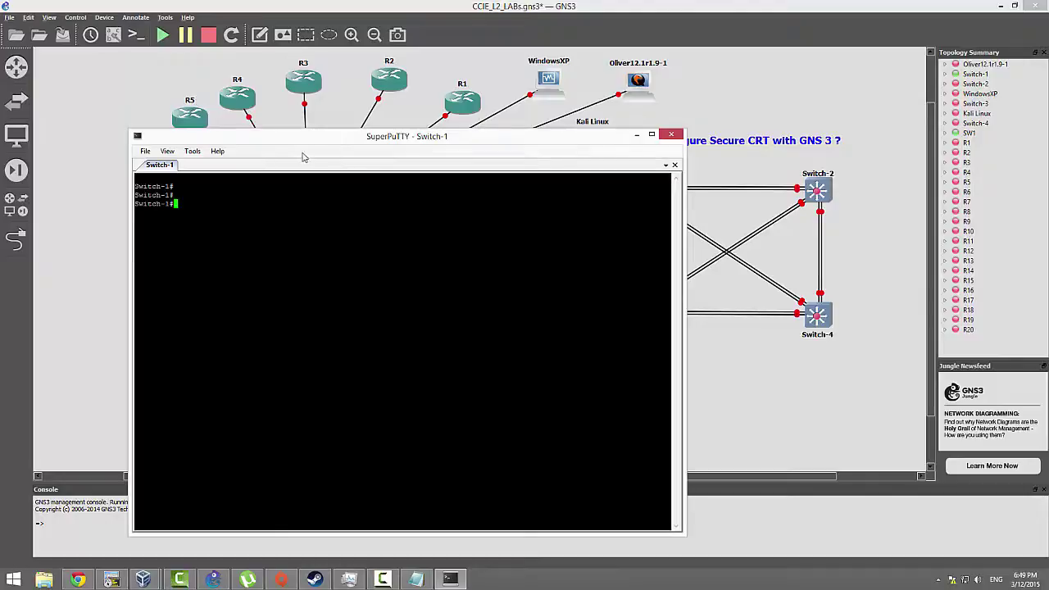
pyautogui.click(671, 135)
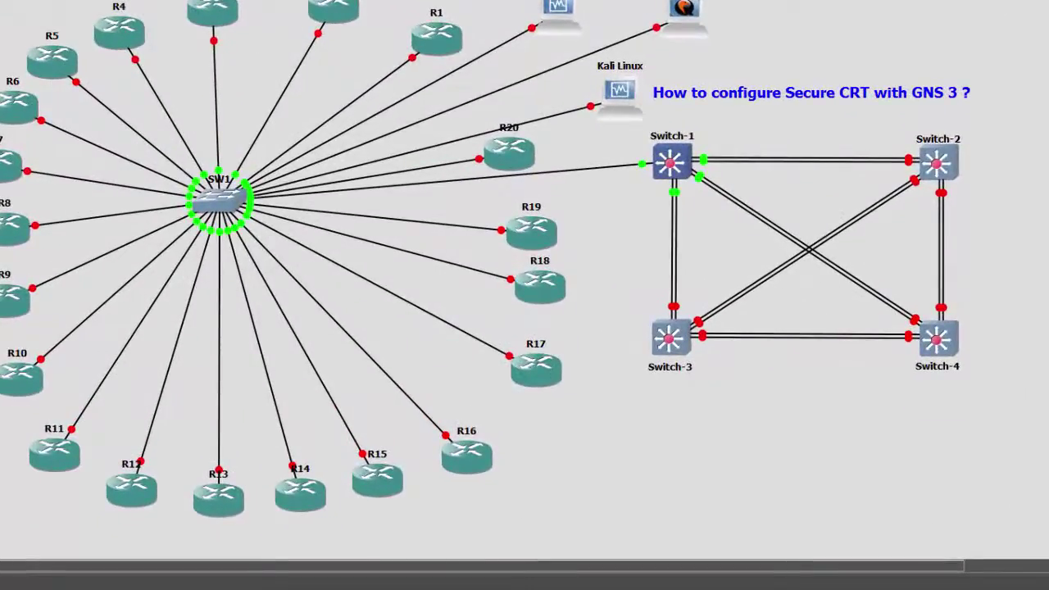
# Set the preconfigured console command for Telnet connections to SecureCRT and save the preferences
pyautogui.hotkey('ctrl', 'shift', 'p')
pyautogui.click(517, 71)
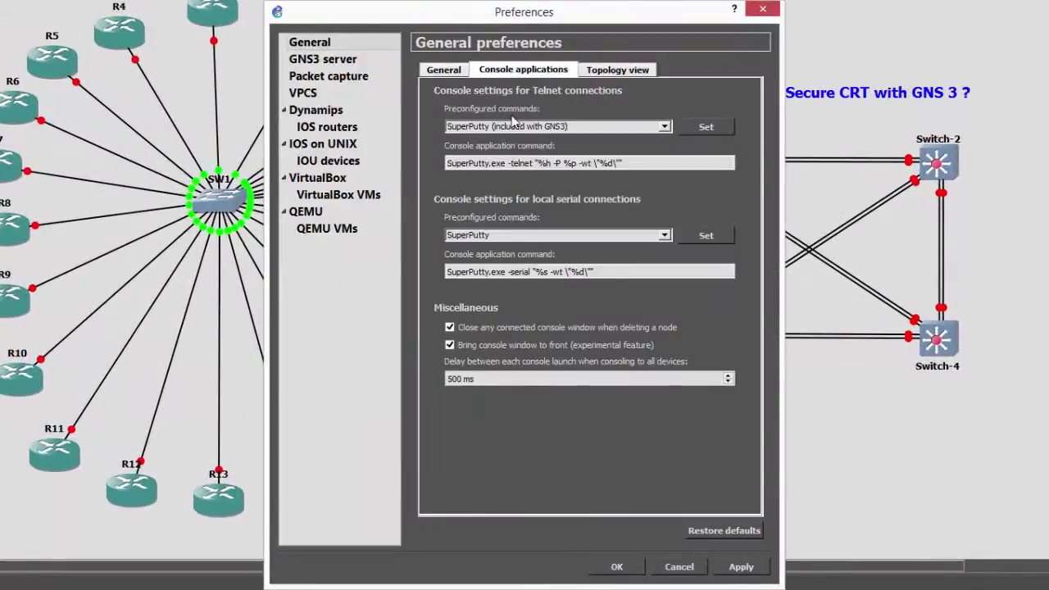
pyautogui.click(614, 128)
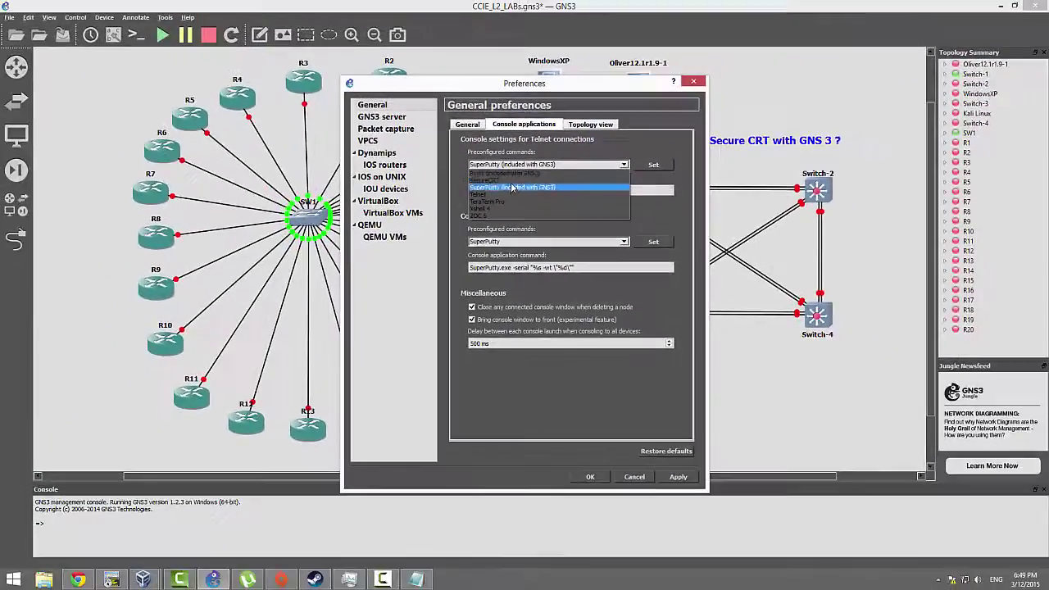
pyautogui.click(479, 152)
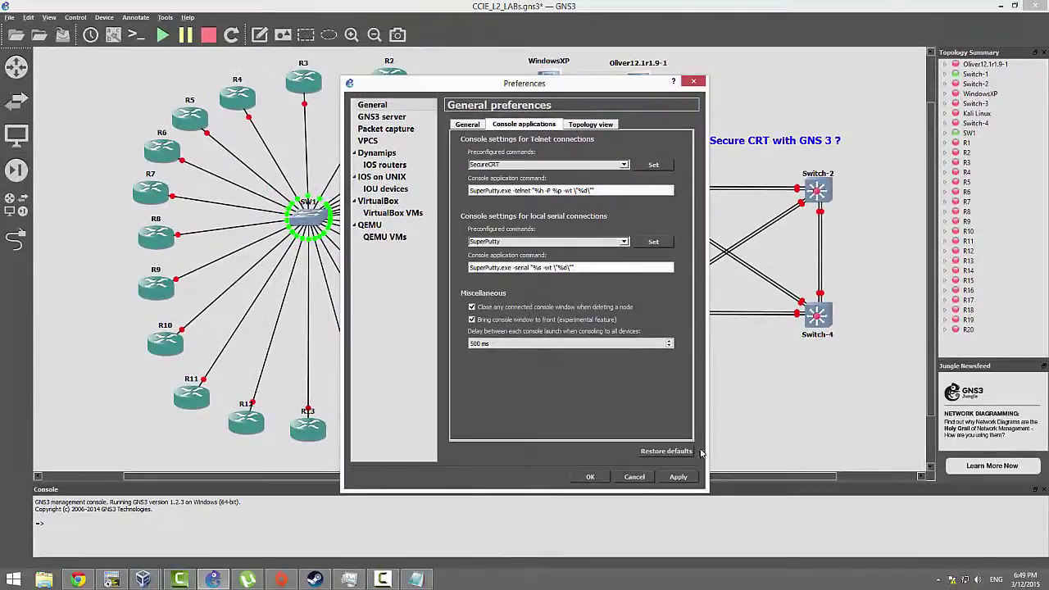
pyautogui.click(653, 165)
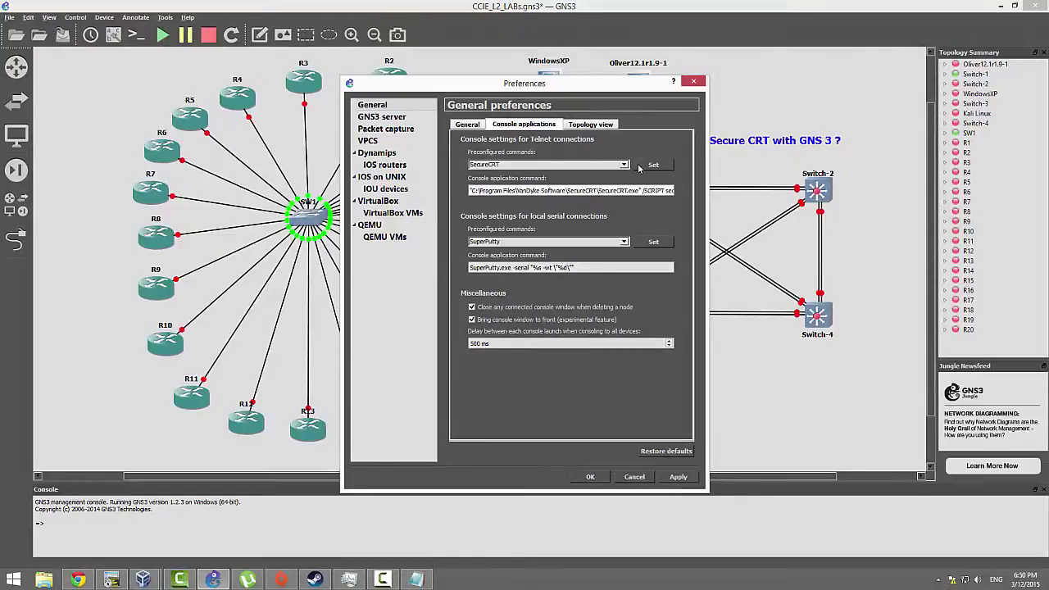
pyautogui.click(677, 476)
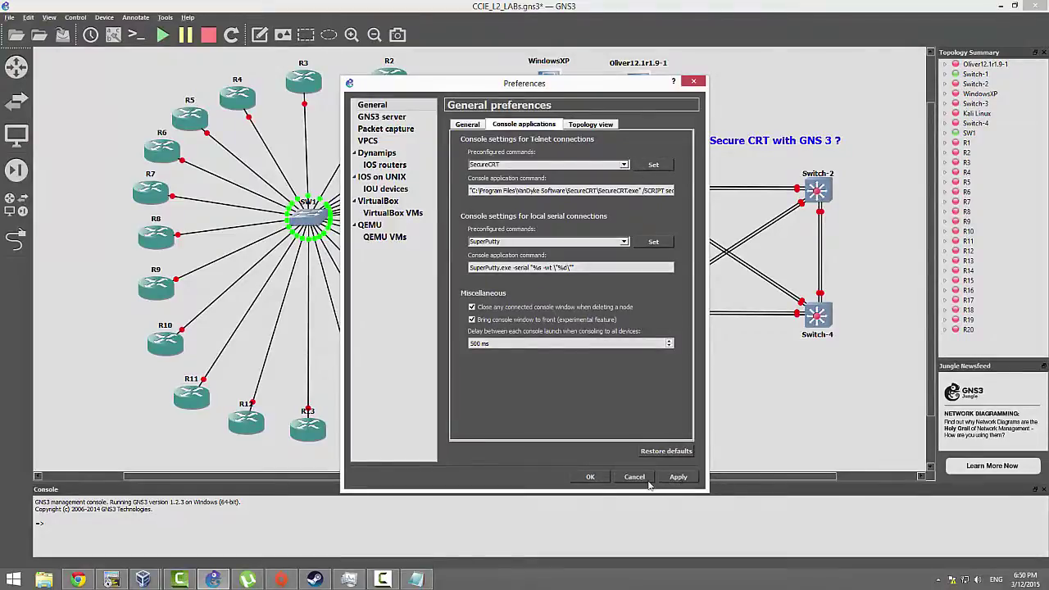
pyautogui.click(588, 476)
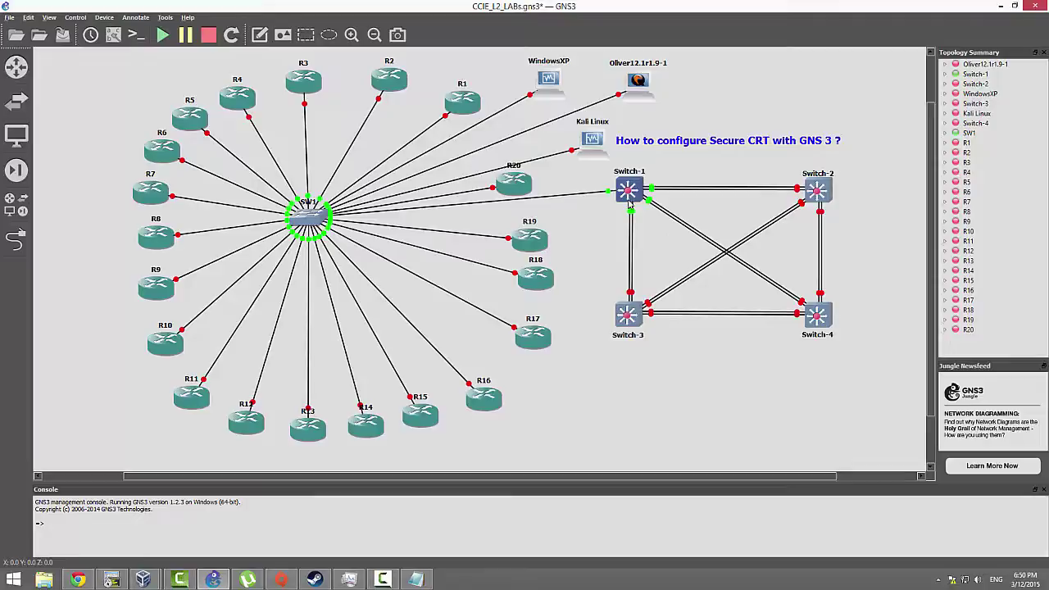
# Try to open the console of Switch-1 with SecureCRT
pyautogui.rightClick(629, 189)
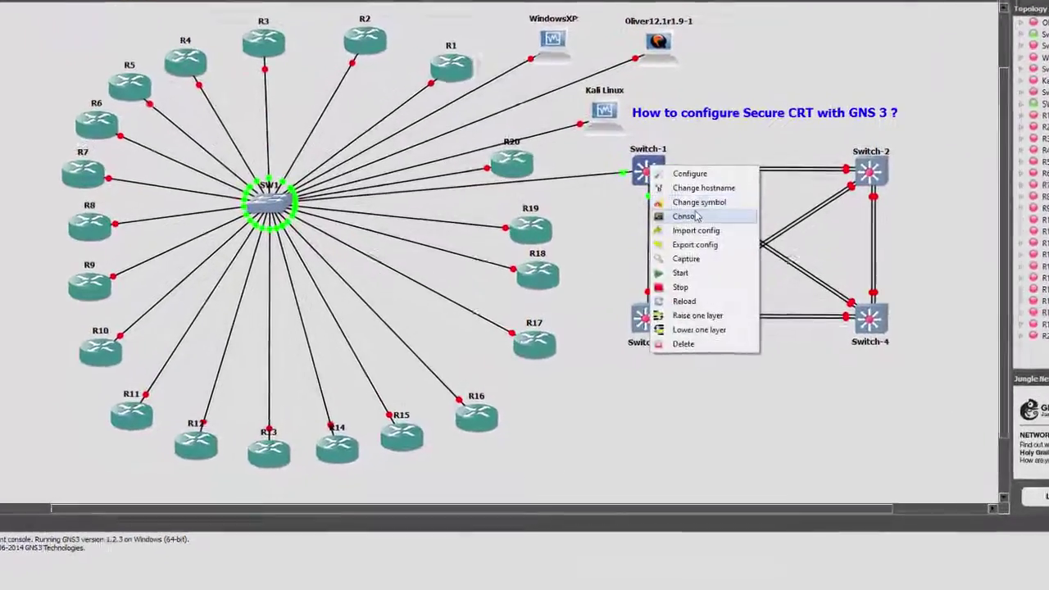
pyautogui.click(688, 216)
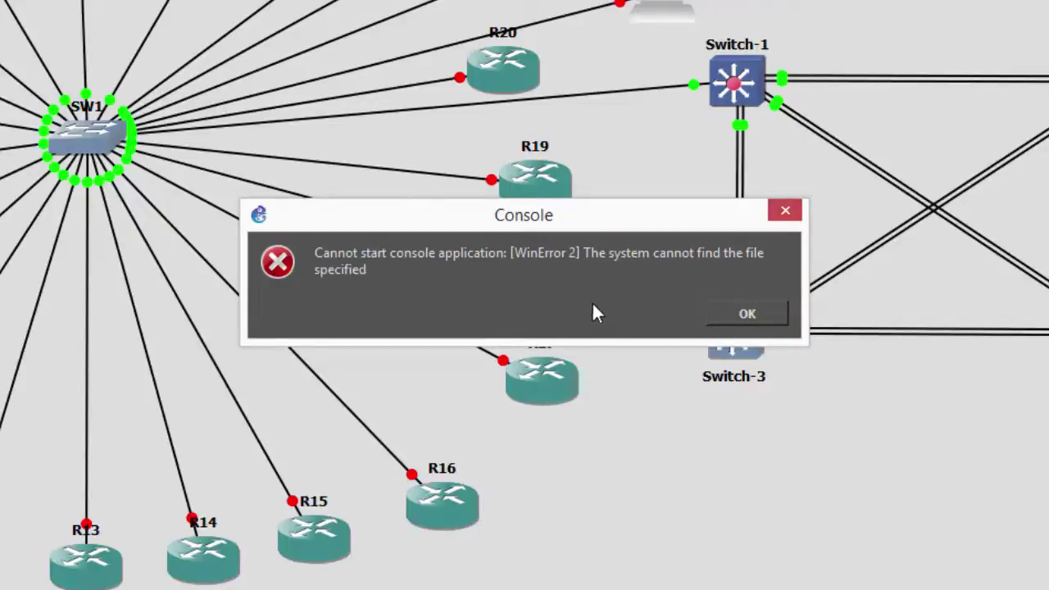
pyautogui.click(721, 314)
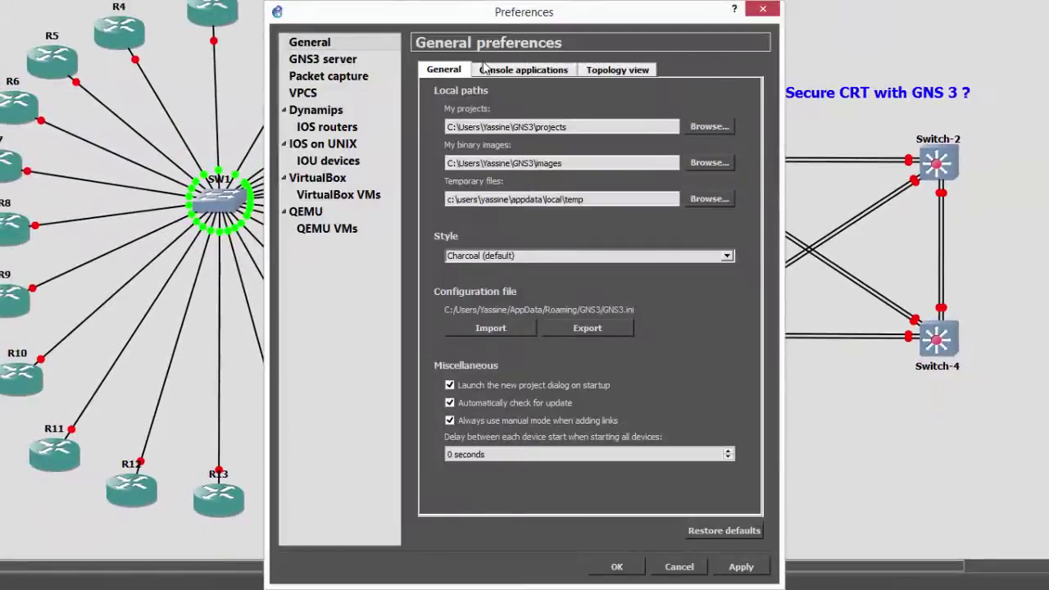
# Reopen the console application preferences and examine the SecureCRT executable path in the Telnet command
pyautogui.click(486, 69)
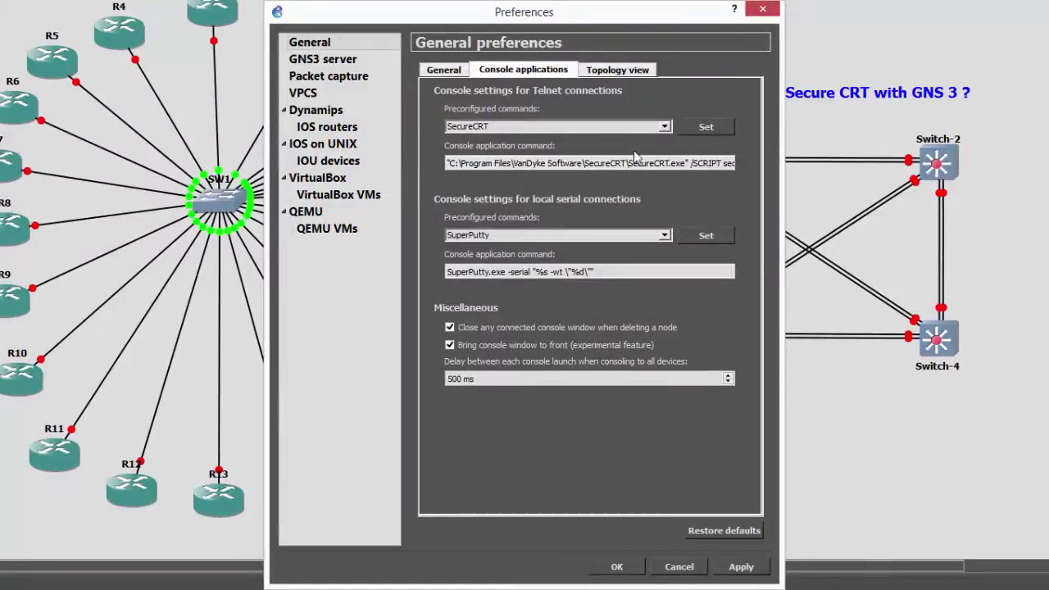
pyautogui.click(457, 163)
pyautogui.moveTo(470, 168); pyautogui.dragTo(734, 163)
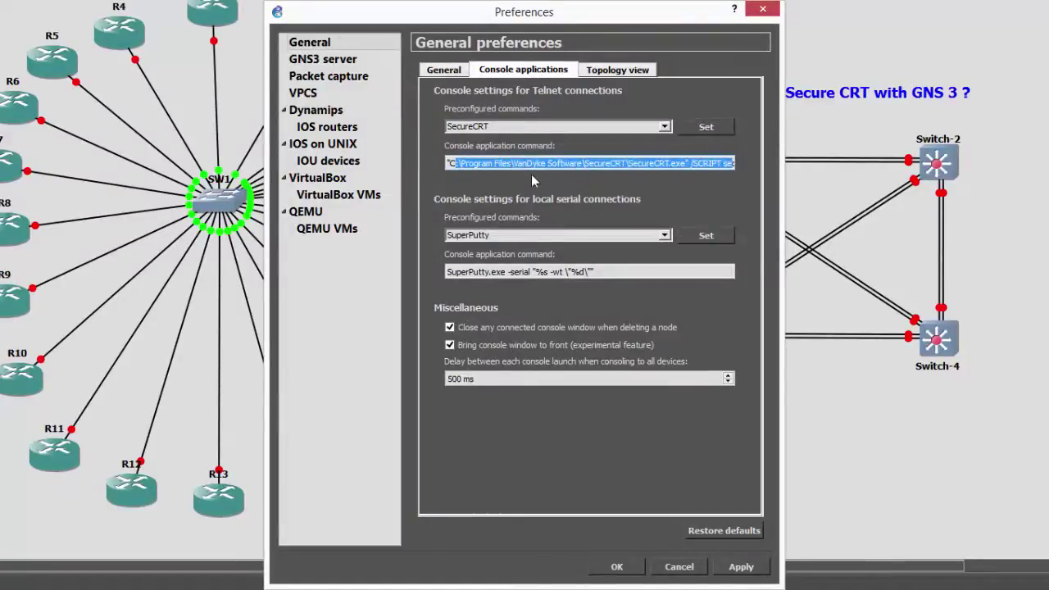
pyautogui.click(456, 164)
pyautogui.moveTo(470, 163); pyautogui.dragTo(688, 163)
pyautogui.click(687, 163)
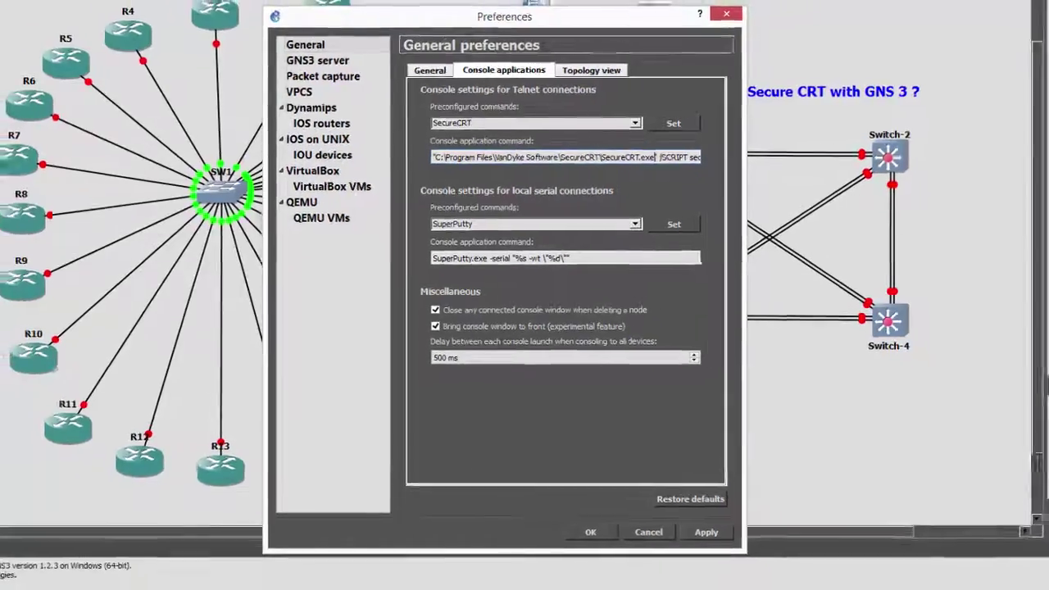
# Switch to the Notepad note holding the corrected SecureCRT command and place its window so the Telnet console command stays visible for comparison
pyautogui.moveTo(344, 578)
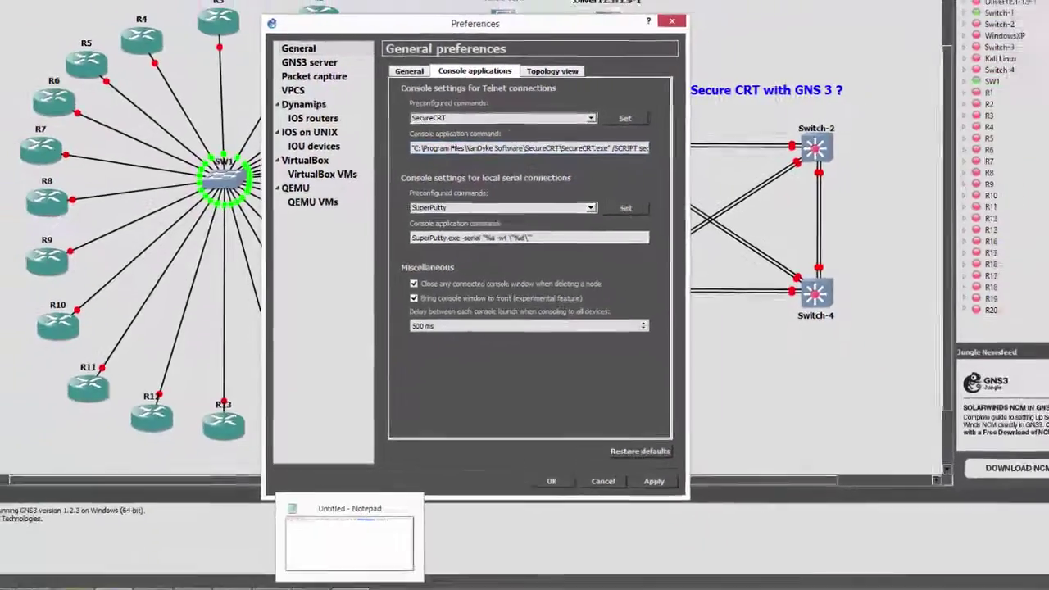
pyautogui.click(369, 541)
pyautogui.click(39, 133)
pyautogui.moveTo(203, 103); pyautogui.dragTo(528, 181)
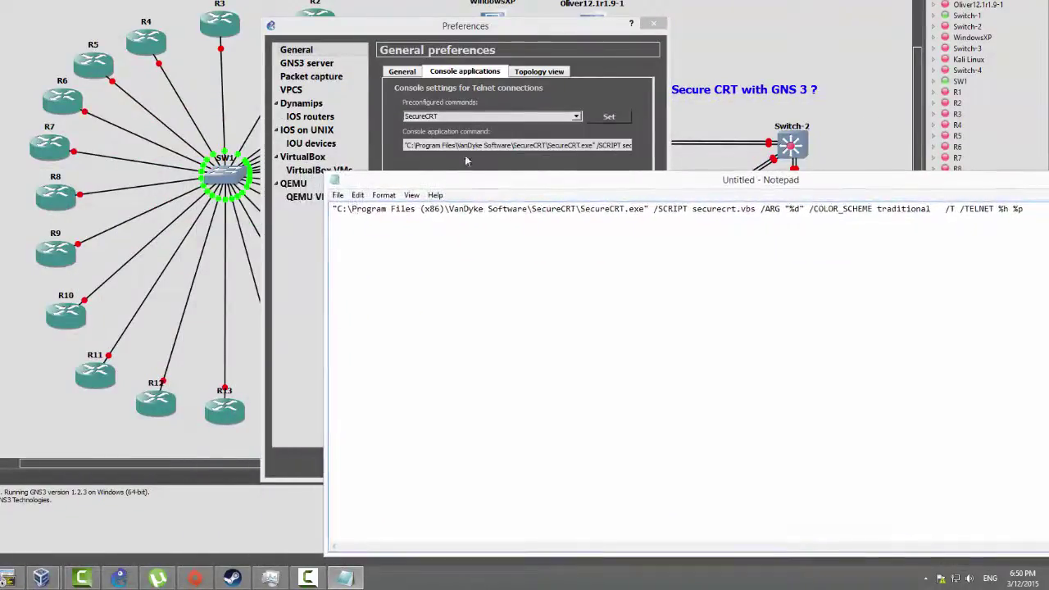
pyautogui.click(443, 210)
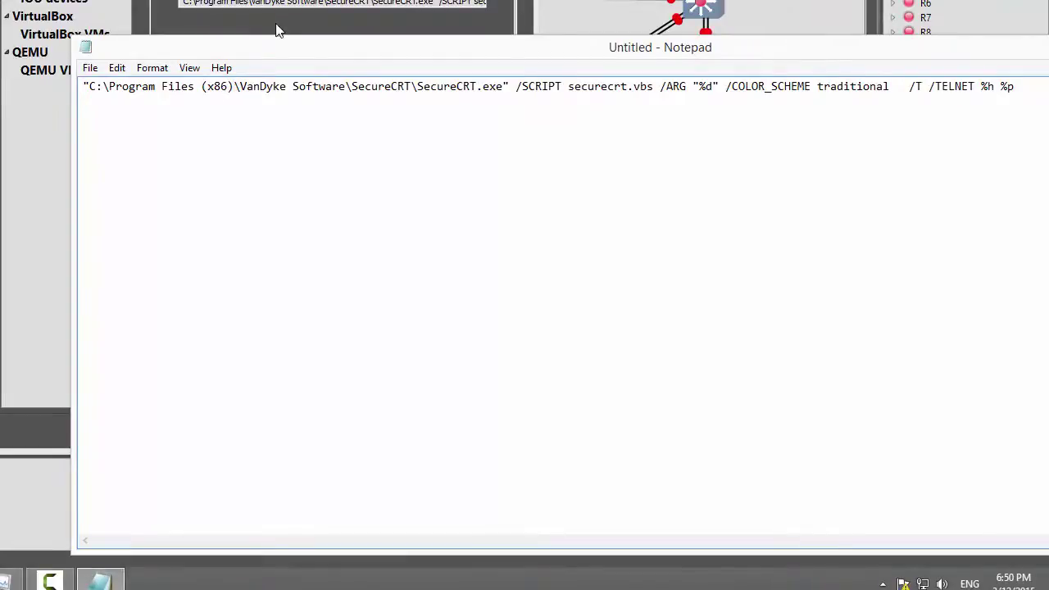
pyautogui.write('\\')
# Copy the executable path C:\Program Files (x86)\VanDyke Software\SecureCRT\SecureCRT.exe from the Notepad note
pyautogui.moveTo(84, 88); pyautogui.dragTo(1013, 82)
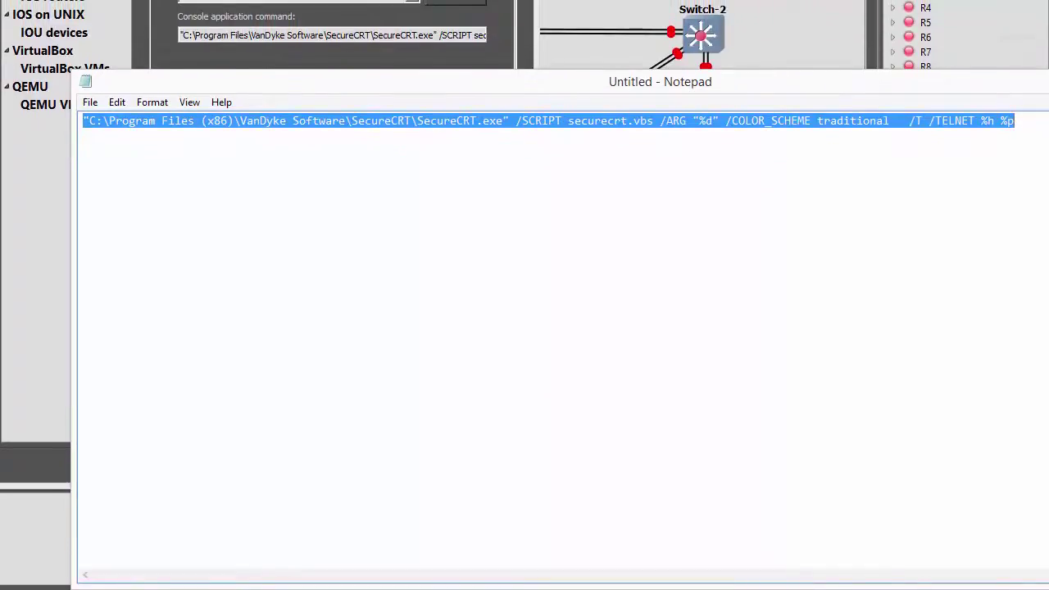
pyautogui.click(192, 37)
pyautogui.hotkey('ctrl', 'a')
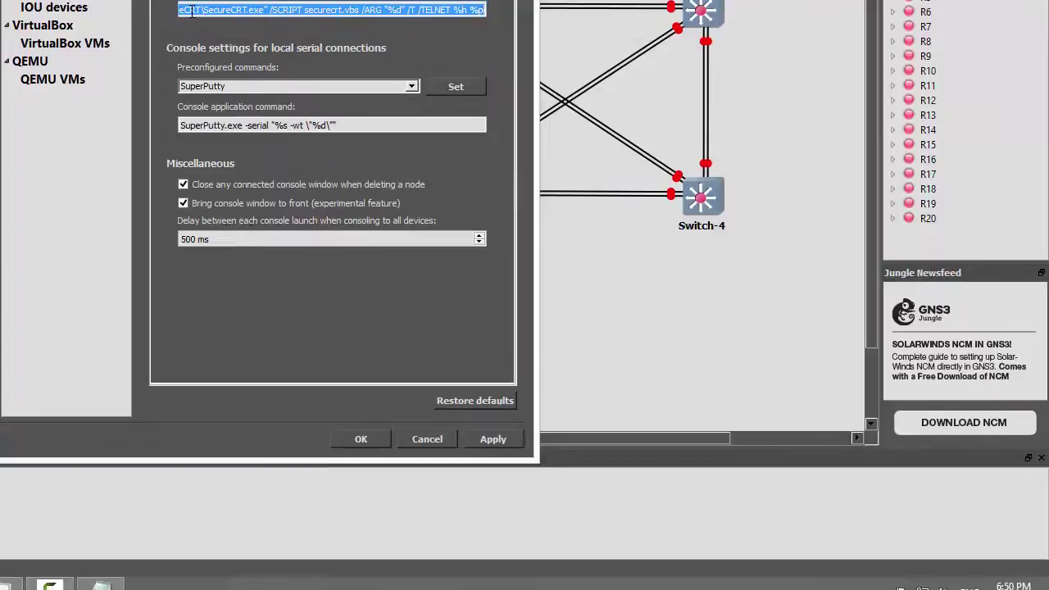
pyautogui.hotkey('alt', 'Tab')
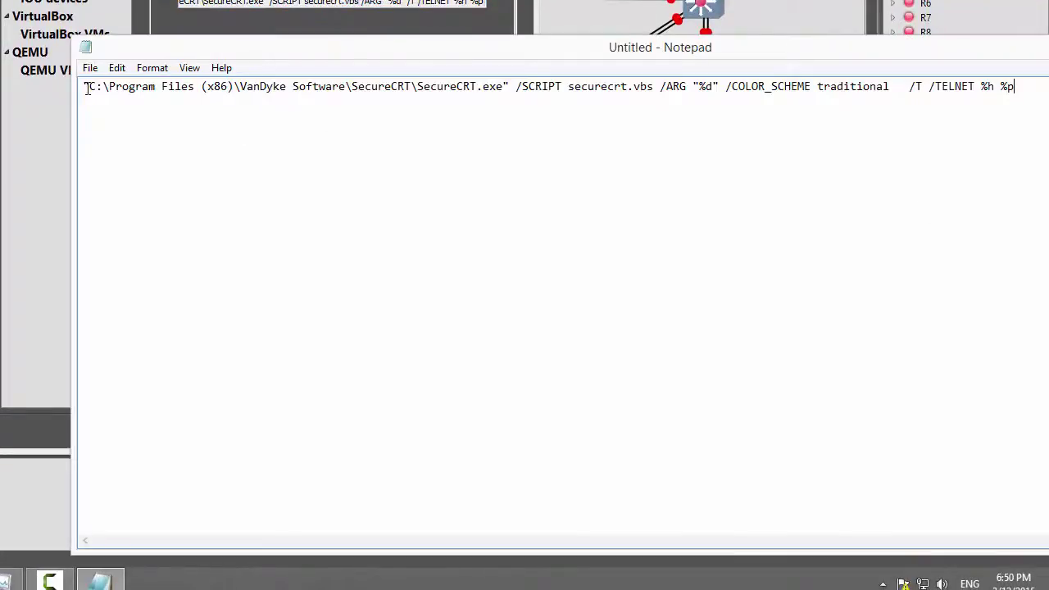
pyautogui.moveTo(92, 86); pyautogui.dragTo(504, 86)
pyautogui.hotkey('ctrl', 'c')
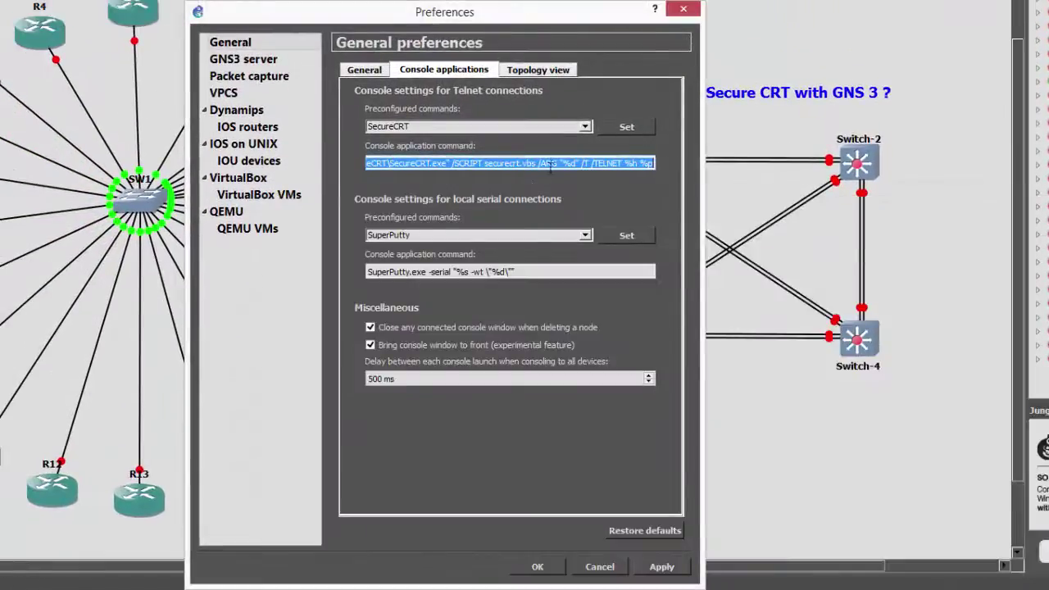
# Replace the executable path in the Telnet console command with C:\Program Files (x86)\VanDyke Software\SecureCRT\SecureCRT.exe and save the preferences
pyautogui.click(483, 163)
pyautogui.moveTo(442, 163); pyautogui.dragTo(227, 166)
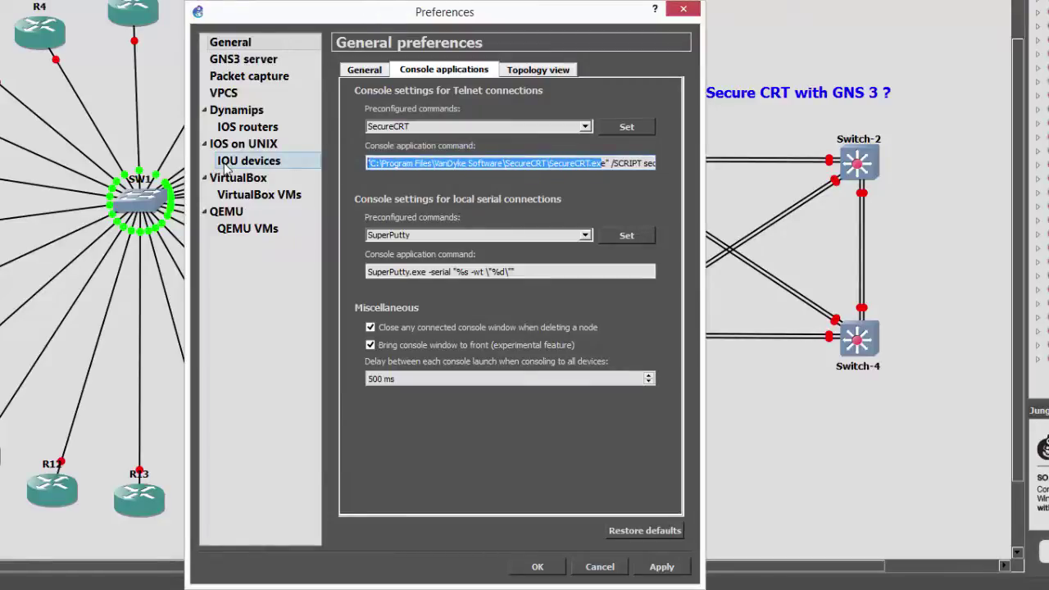
pyautogui.press('BackSpace')
pyautogui.hotkey('ctrl', 'v')
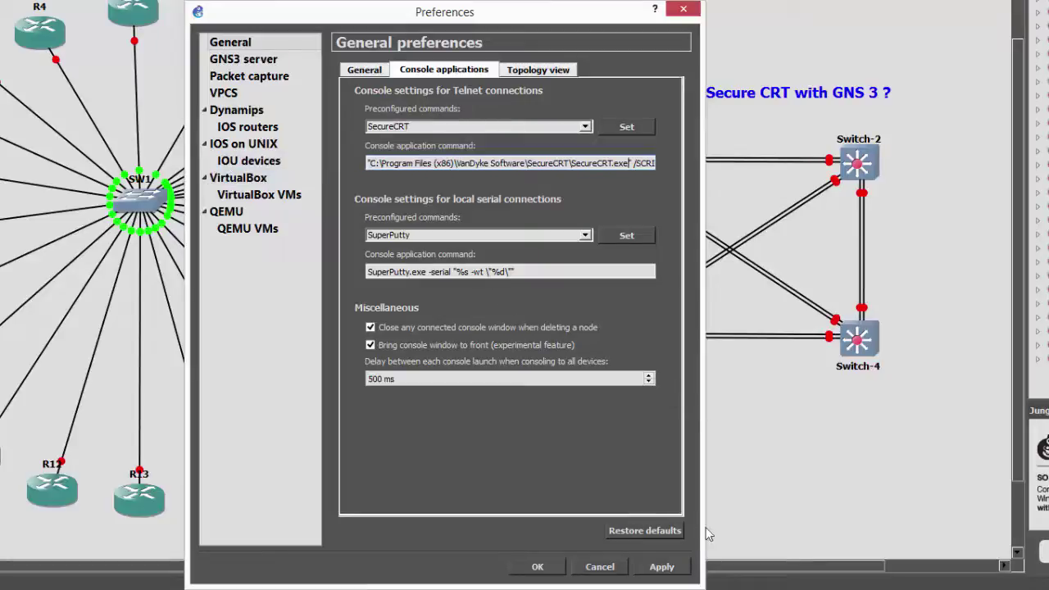
pyautogui.click(665, 565)
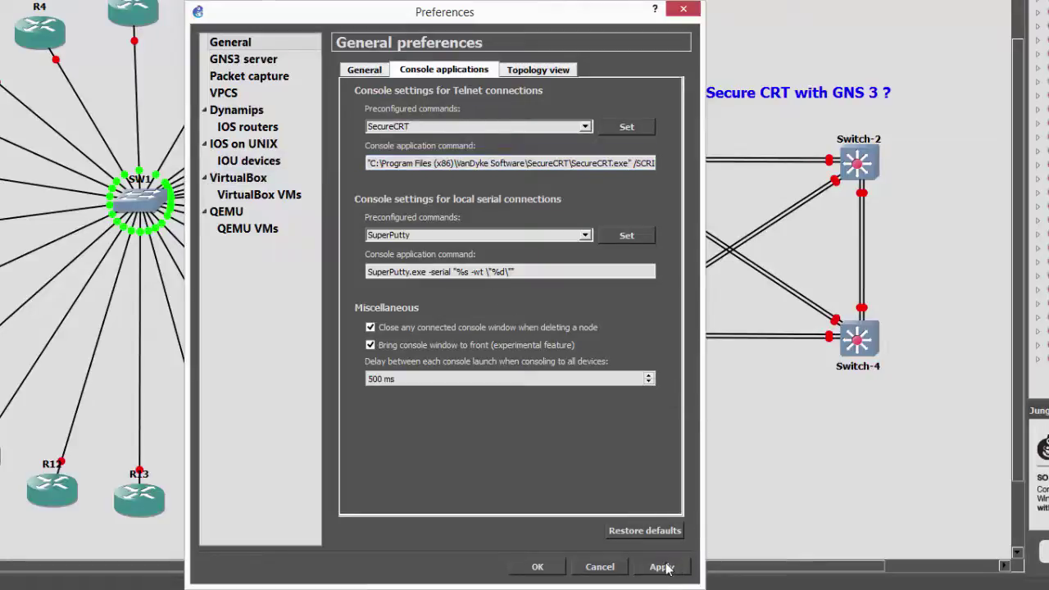
pyautogui.click(537, 566)
# Open the console of Switch-1 in SecureCRT and bring up its command prompt
pyautogui.rightClick(589, 163)
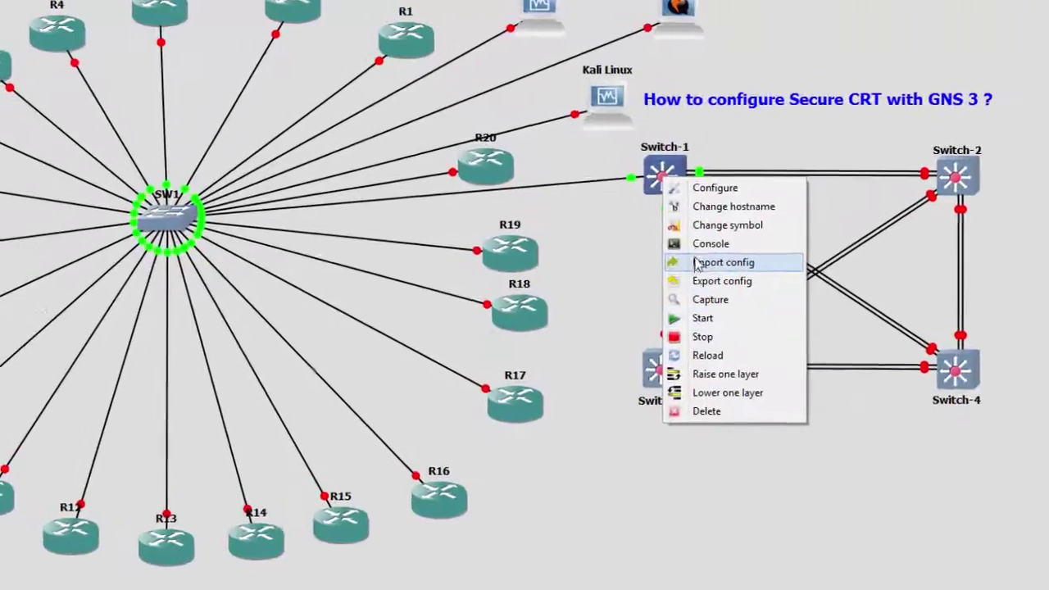
pyautogui.click(695, 262)
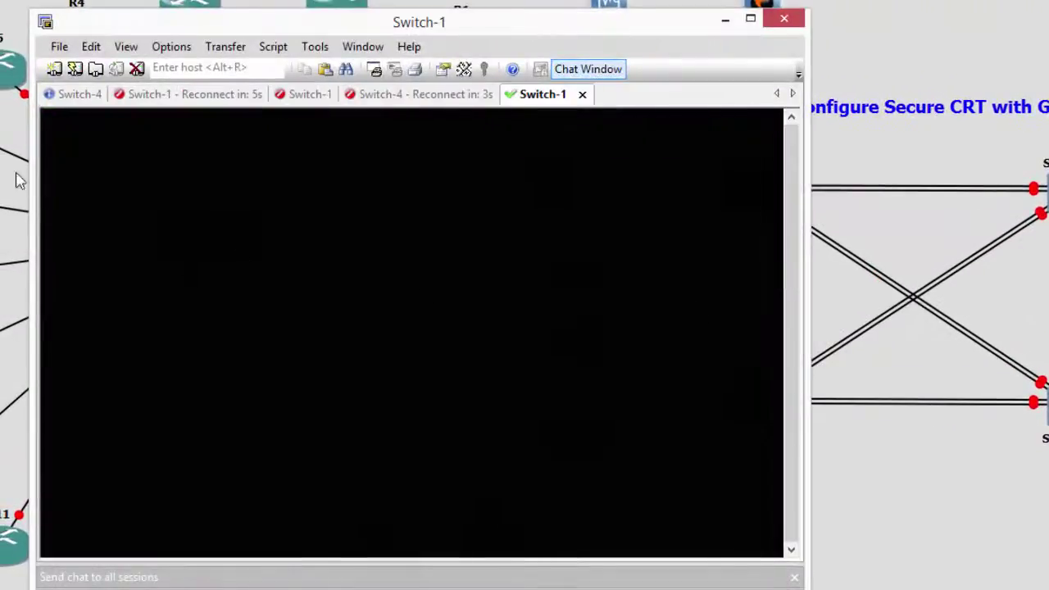
pyautogui.press('Return')
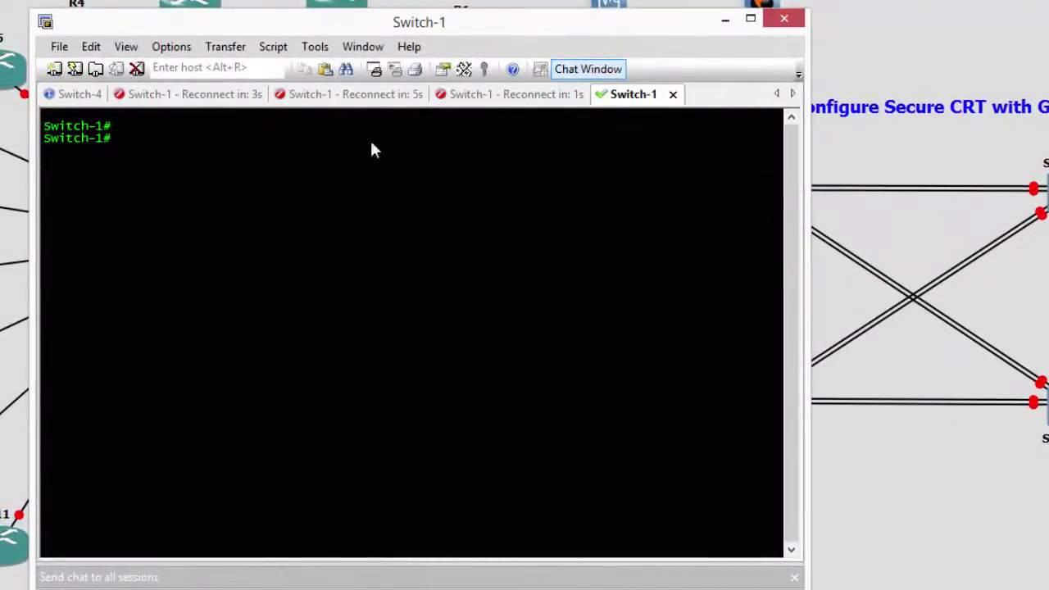
# Close the disconnected Switch-1 sessions in SecureCRT and return to the connected Switch-1 session
pyautogui.click(516, 96)
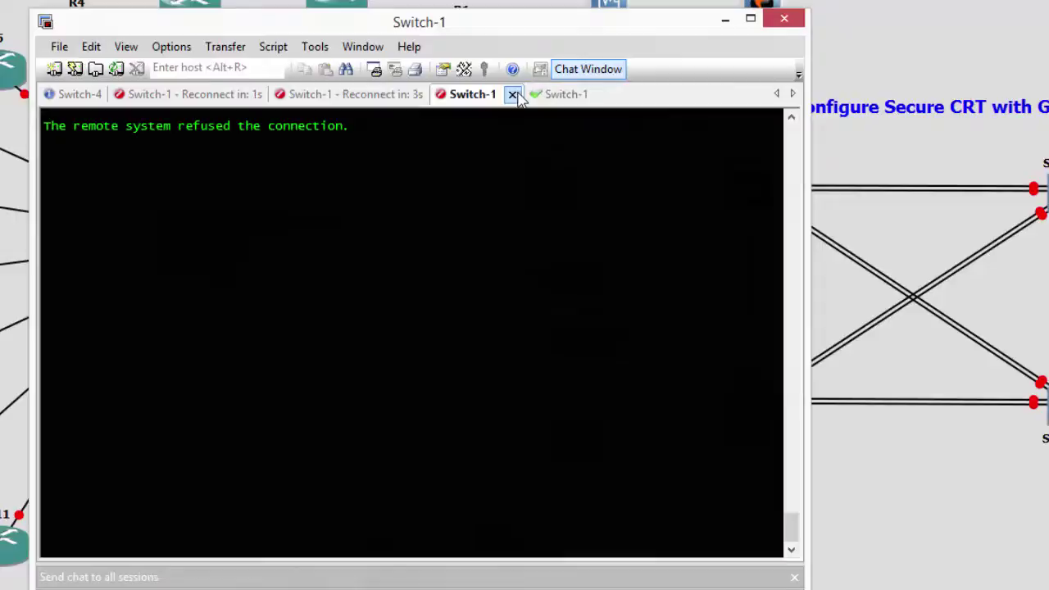
pyautogui.click(512, 95)
pyautogui.click(416, 96)
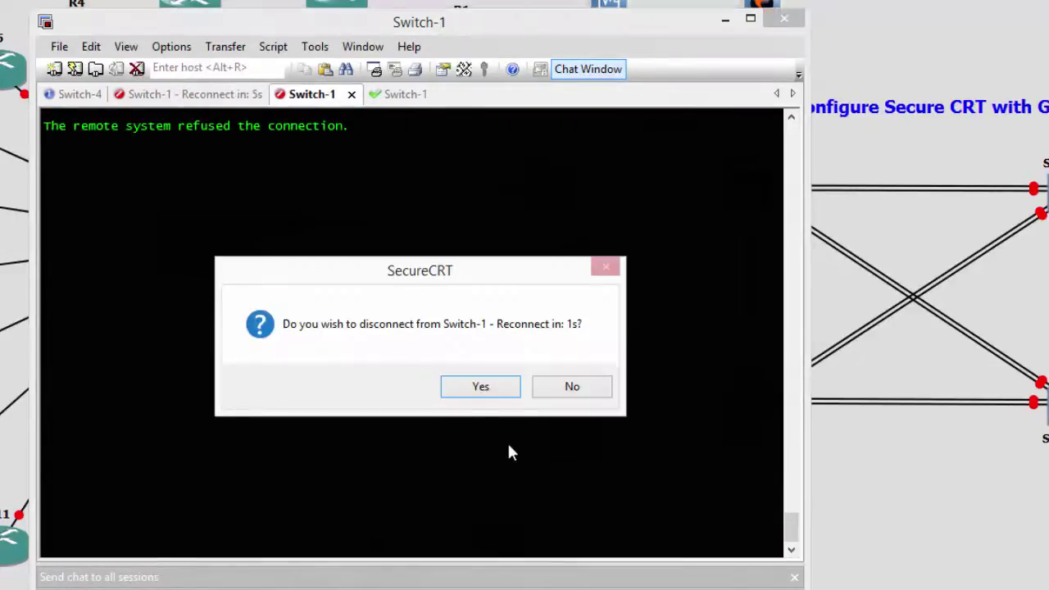
pyautogui.click(490, 385)
pyautogui.click(244, 99)
pyautogui.click(283, 95)
pyautogui.click(82, 95)
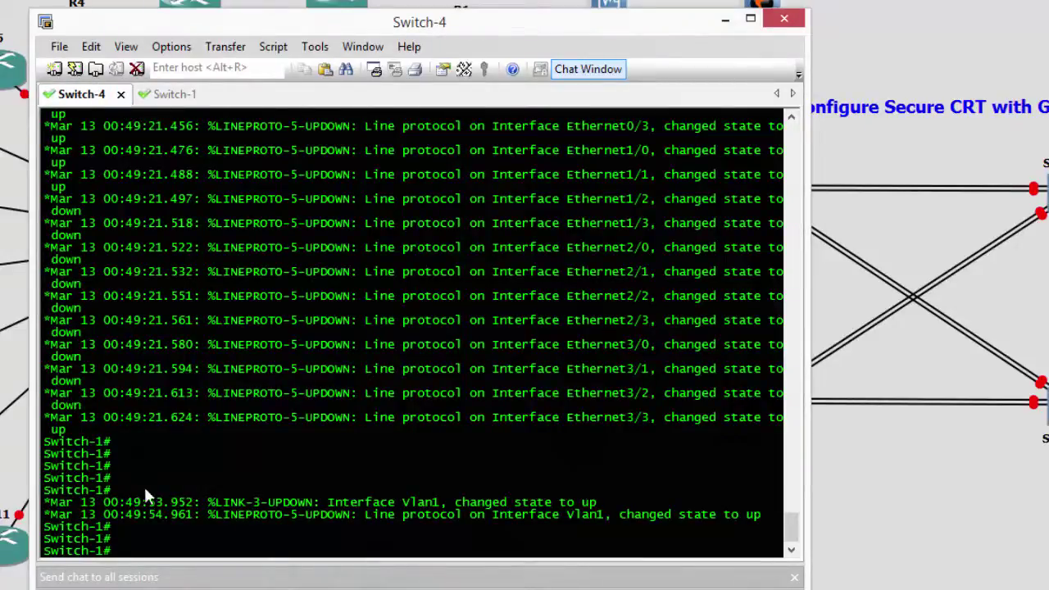
pyautogui.click(166, 94)
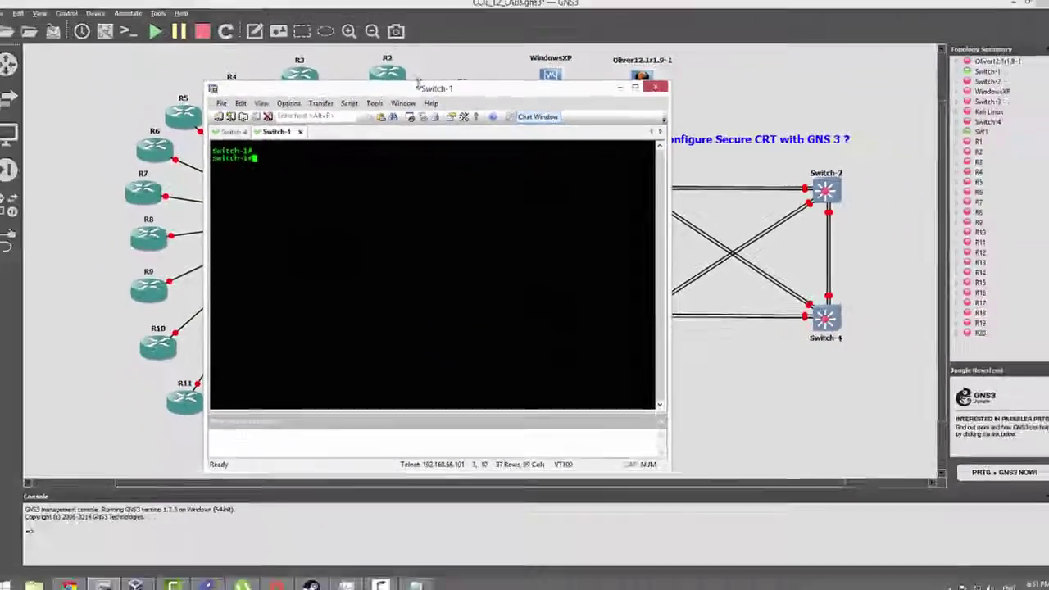
# Send several blank lines in the Switch-1 session to test that its prompt responds
pyautogui.press('Return')
pyautogui.press('Return')
pyautogui.press('Return')
pyautogui.press('Return')
pyautogui.press('Return')
pyautogui.press('Return')
pyautogui.press('Return')
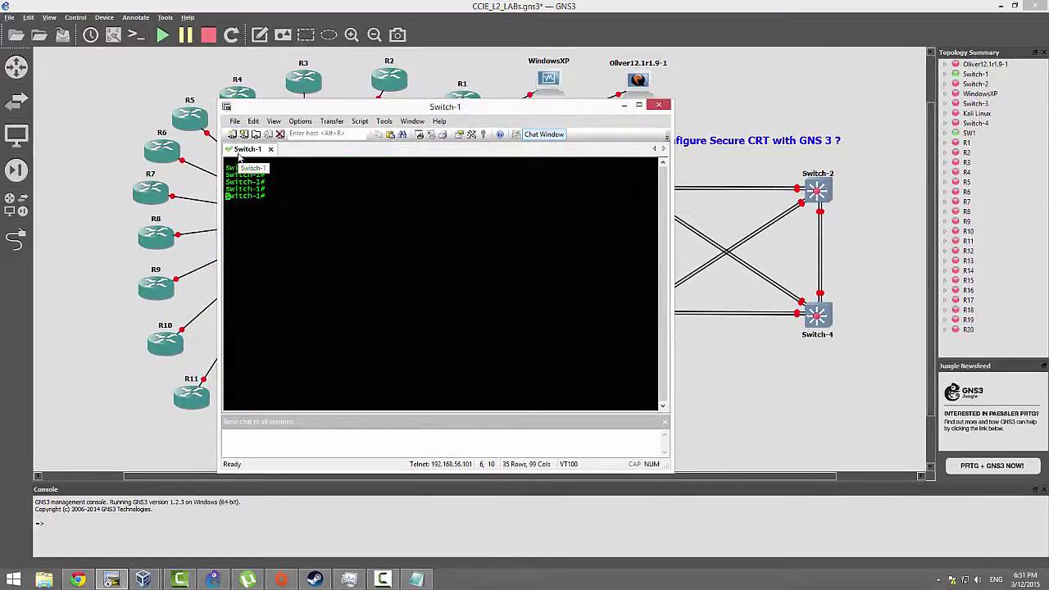
# Move the SecureCRT window clear of the four switches in the topology and hide its chat window
pyautogui.moveTo(361, 108); pyautogui.dragTo(240, 86)
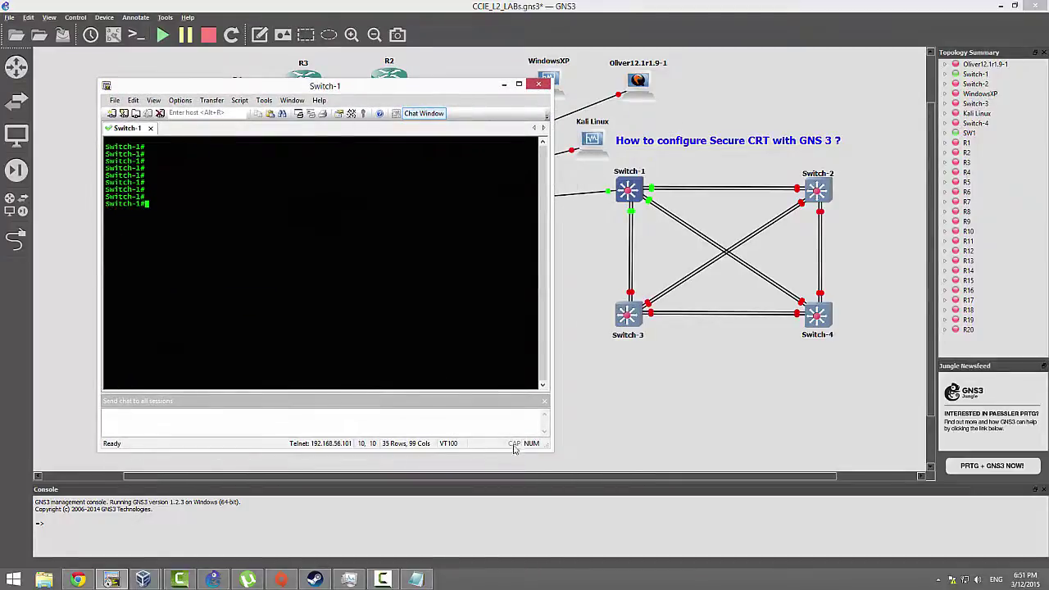
pyautogui.click(545, 404)
pyautogui.click(544, 401)
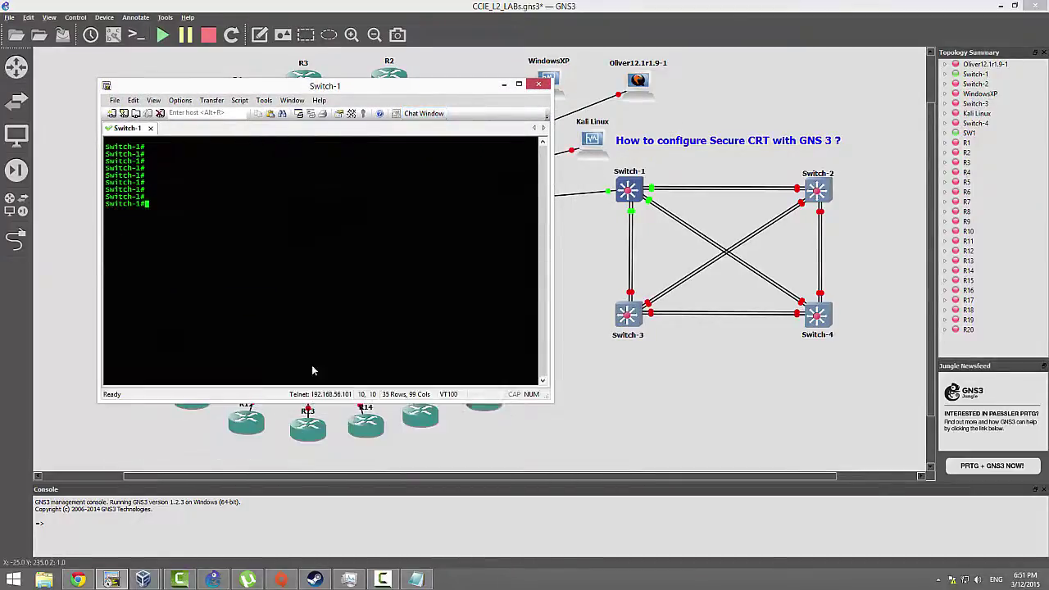
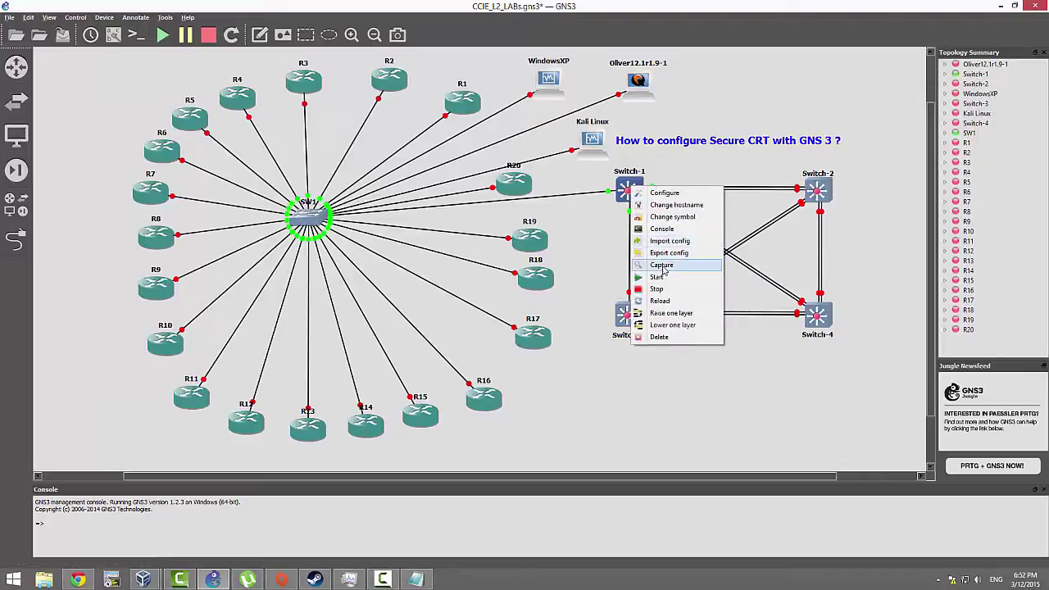
# Start Switch-1 and Switch-2 in the GNS3 topology
pyautogui.click(660, 278)
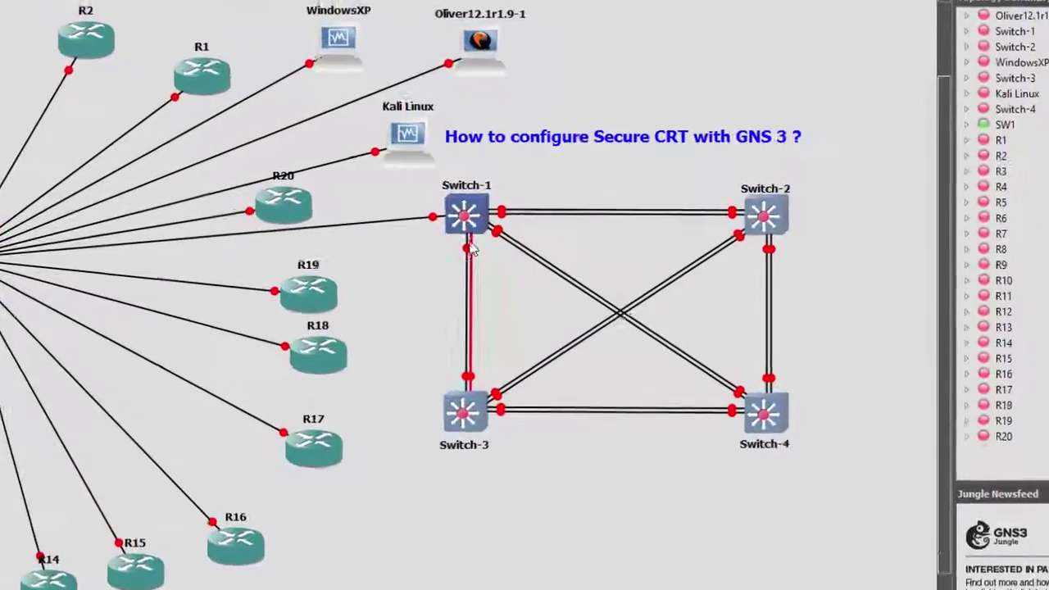
pyautogui.rightClick(467, 217)
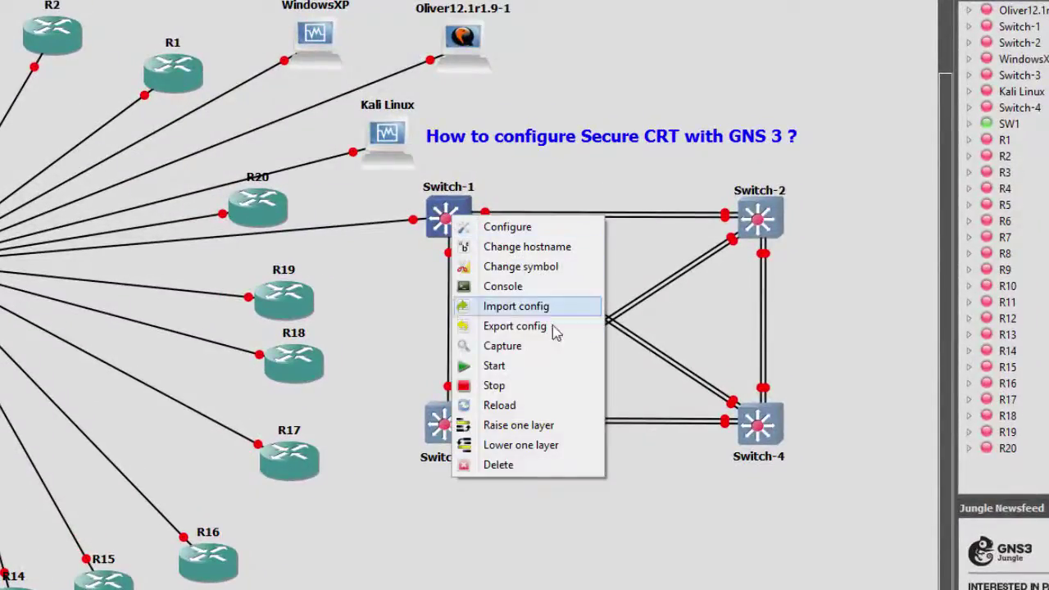
pyautogui.click(497, 367)
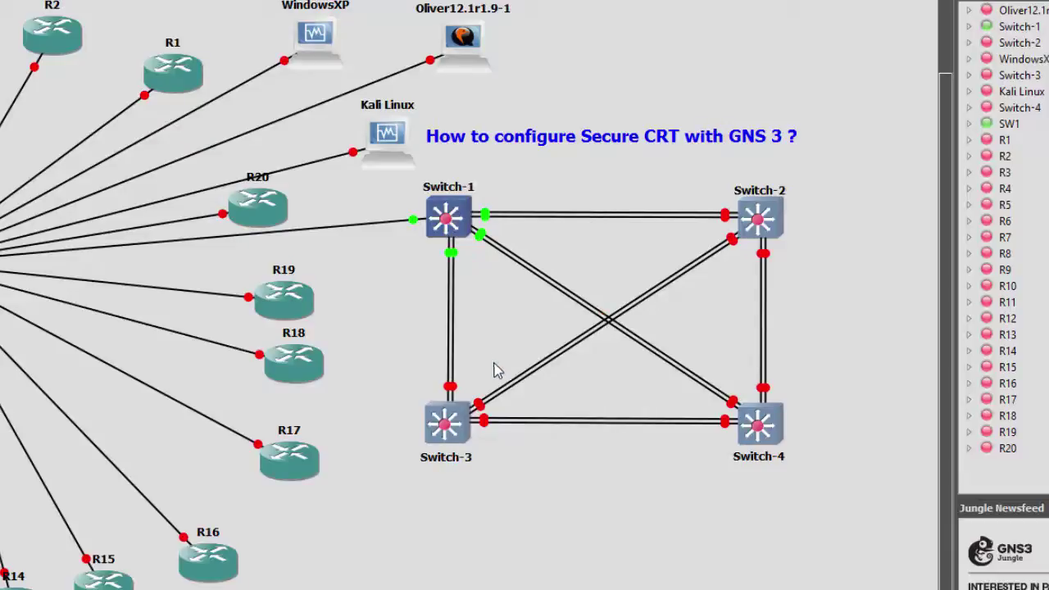
pyautogui.rightClick(766, 217)
pyautogui.click(780, 364)
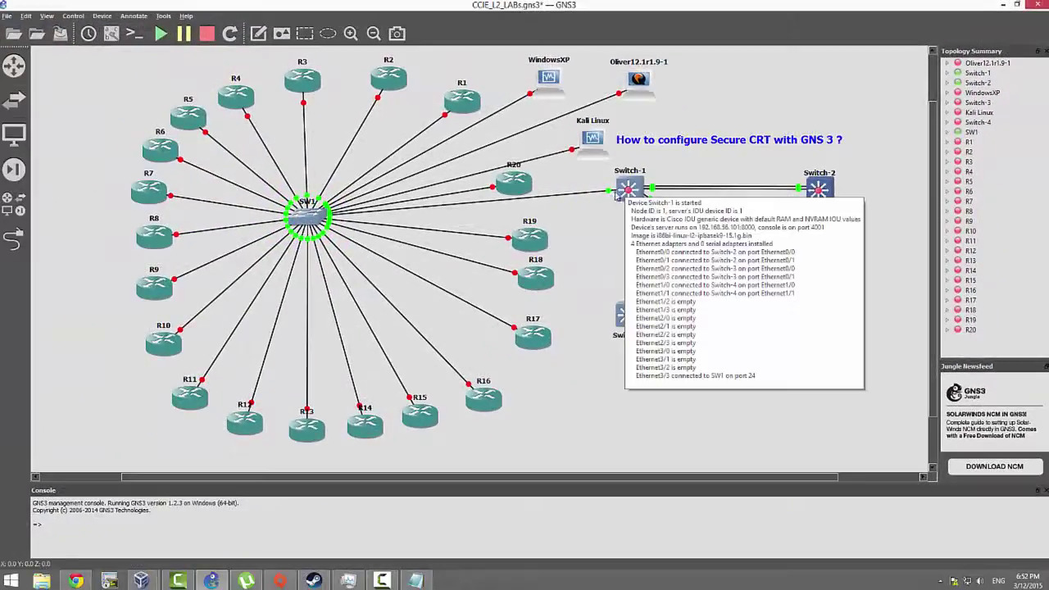
# Open the Switch-1 console, bring up its prompt with blank lines, and enlarge the SecureCRT window to about 33 rows by 109 columns
pyautogui.rightClick(447, 218)
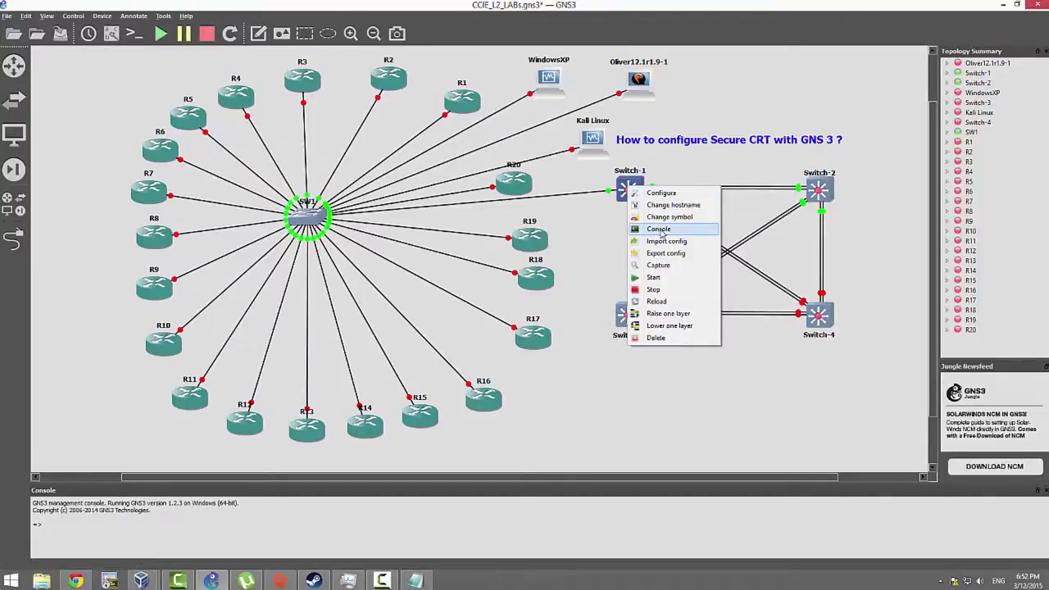
pyautogui.click(660, 230)
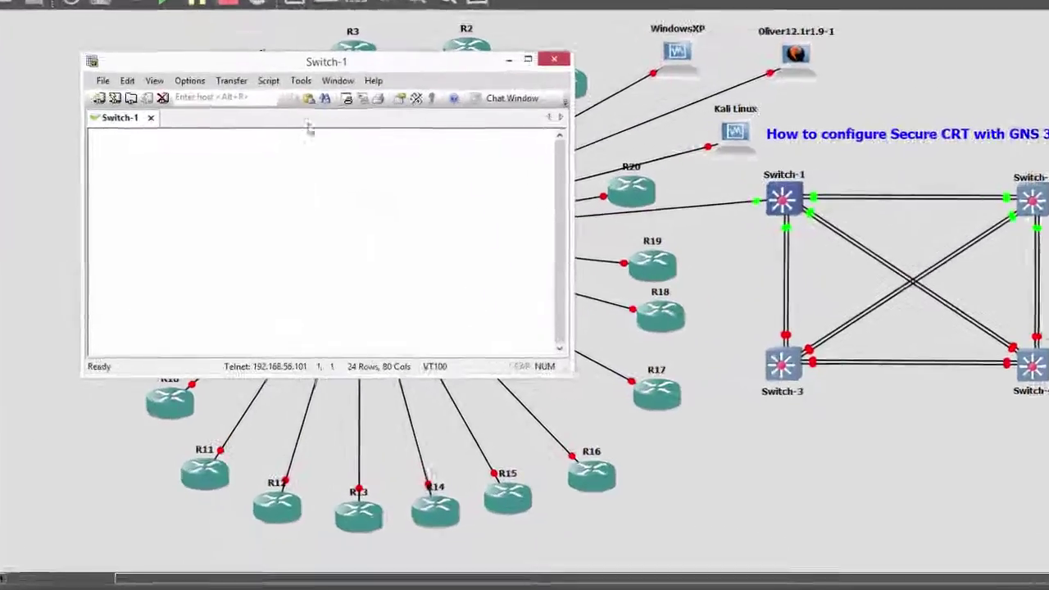
pyautogui.press('Return')
pyautogui.press('Return')
pyautogui.press('Return')
pyautogui.press('Return')
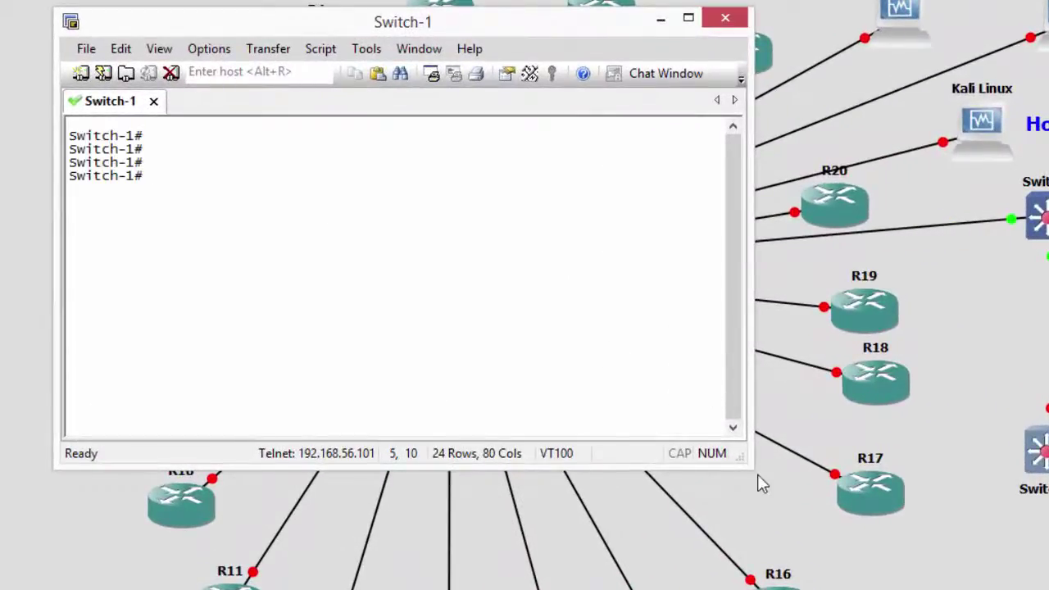
pyautogui.moveTo(747, 464); pyautogui.dragTo(990, 586)
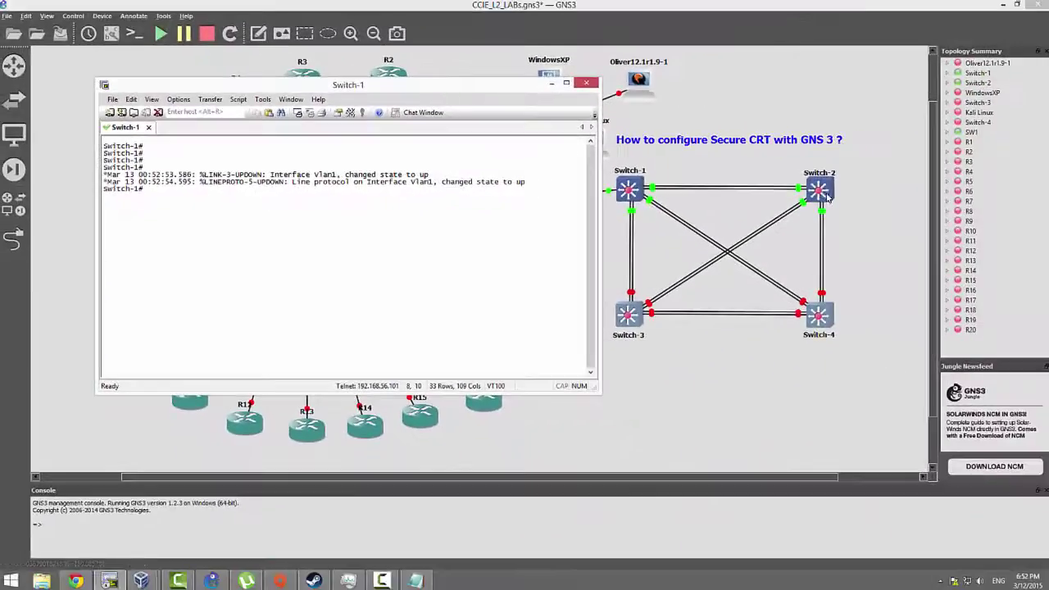
# Open the console of Switch-2 as another SecureCRT session and bring up its prompt with blank lines
pyautogui.rightClick(826, 193)
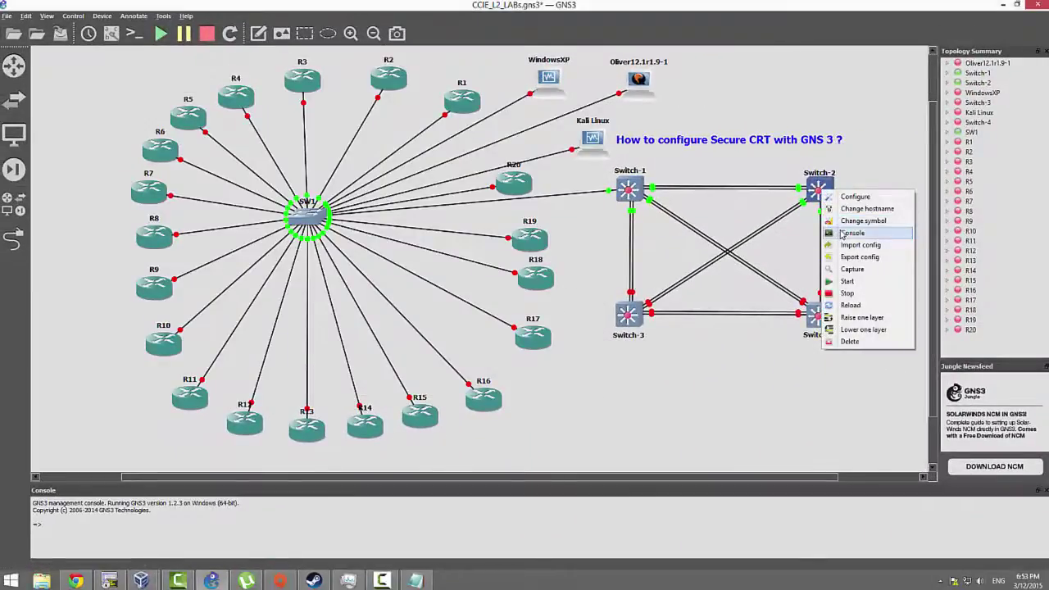
pyautogui.click(852, 234)
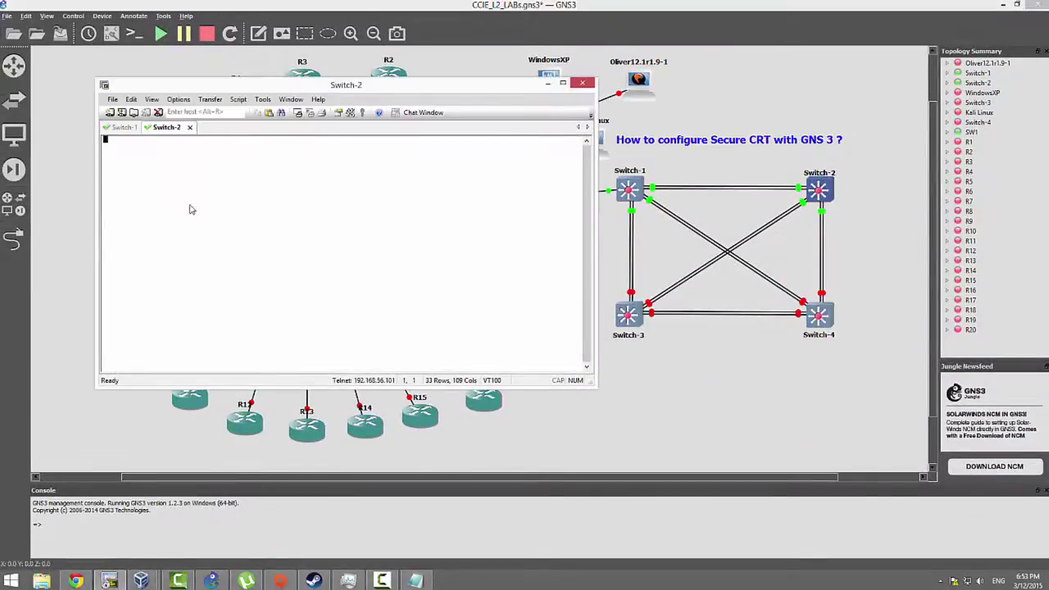
pyautogui.press('Return')
pyautogui.press('Return')
pyautogui.press('Return')
pyautogui.press('Return')
pyautogui.press('Return')
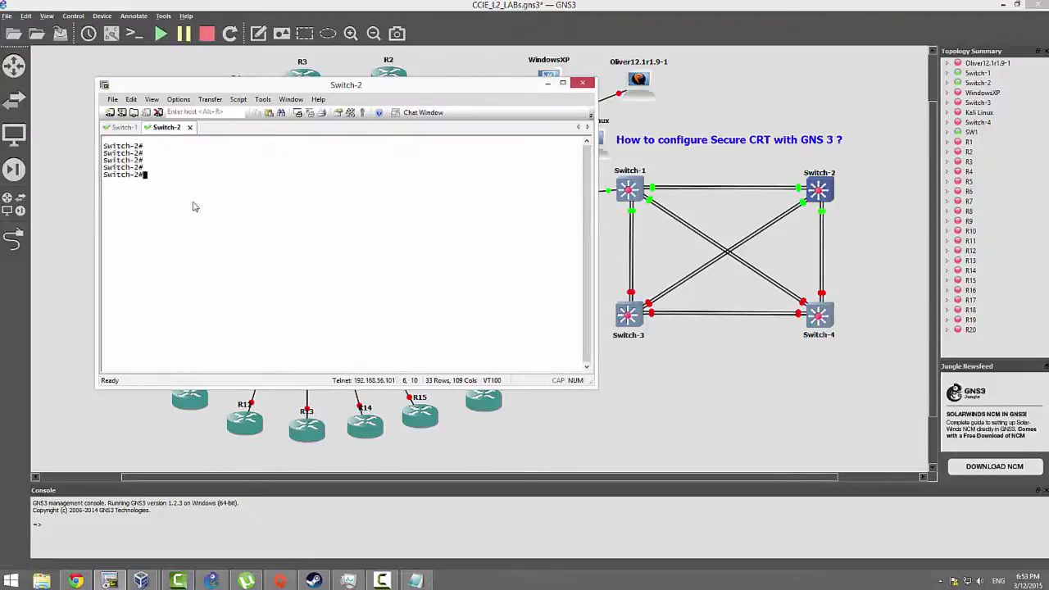
# Examine the terminal color schemes in SecureCRT's advanced appearance settings under Global Options, and leave without changing them
pyautogui.click(177, 99)
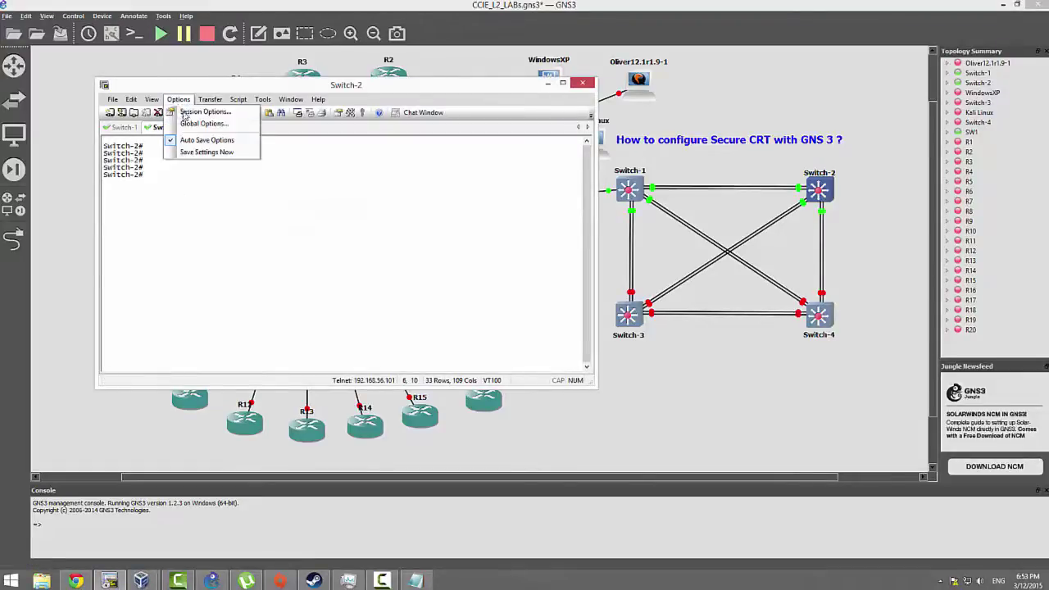
pyautogui.click(187, 124)
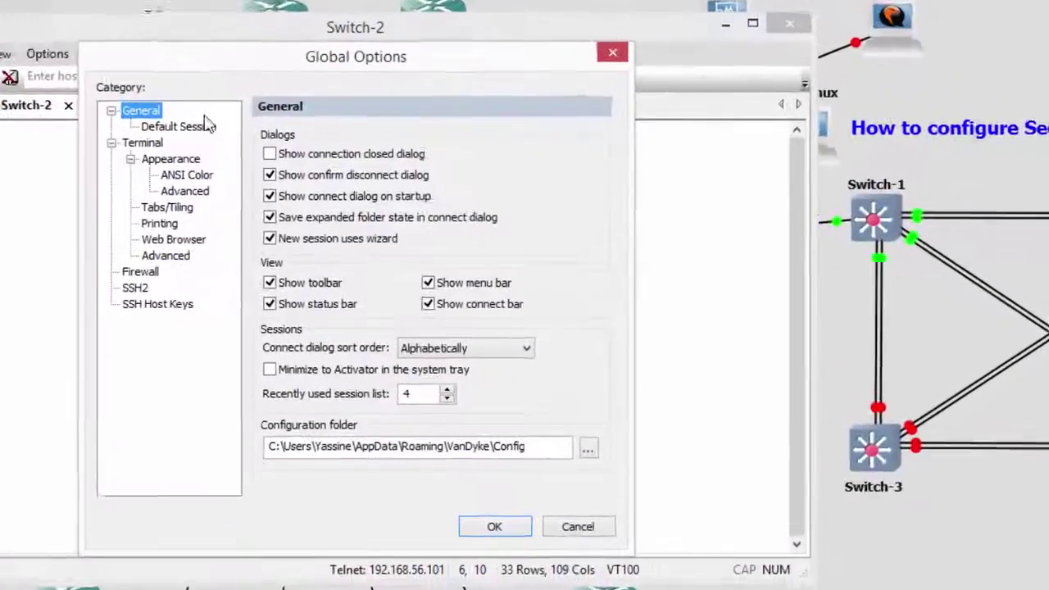
pyautogui.click(619, 51)
pyautogui.click(38, 51)
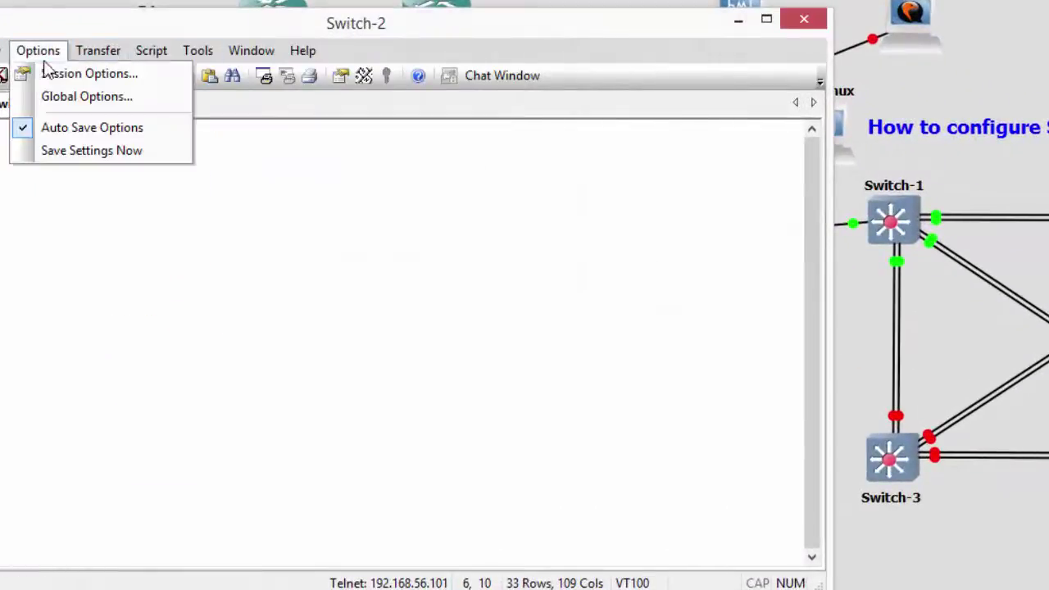
pyautogui.click(63, 101)
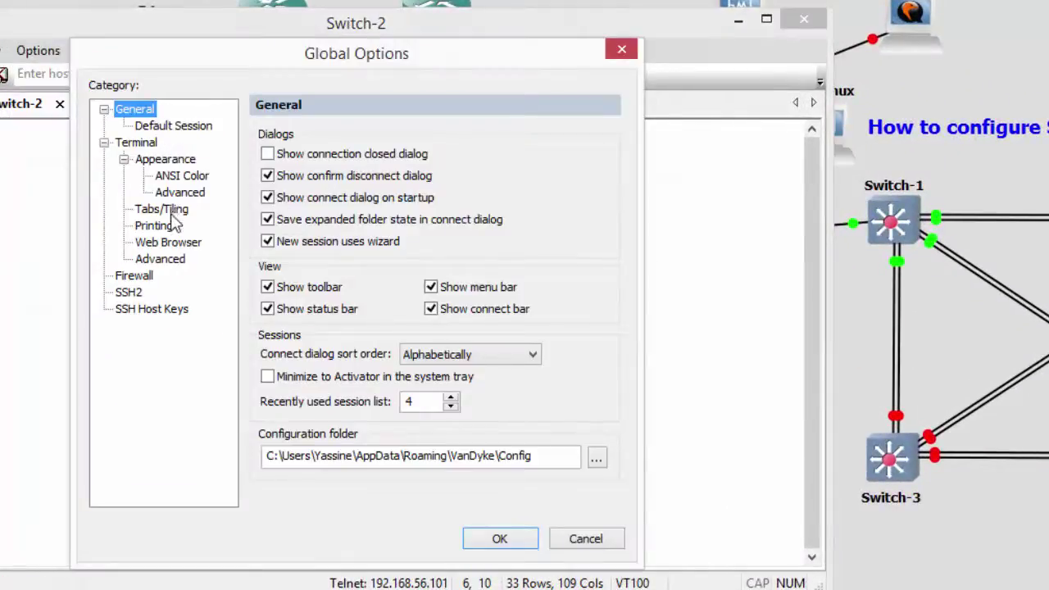
pyautogui.click(168, 159)
pyautogui.click(180, 193)
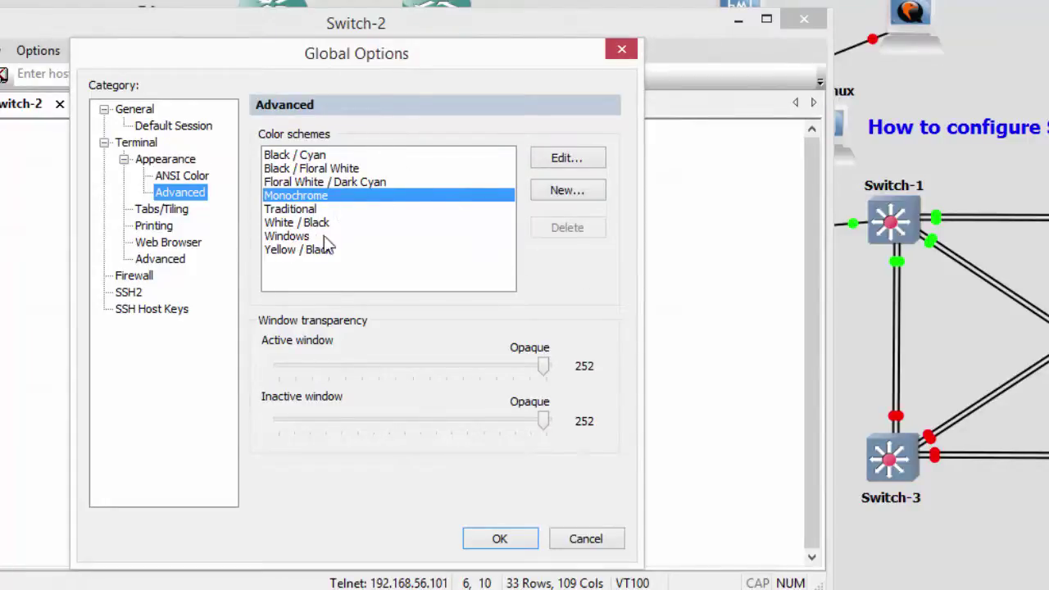
pyautogui.click(584, 536)
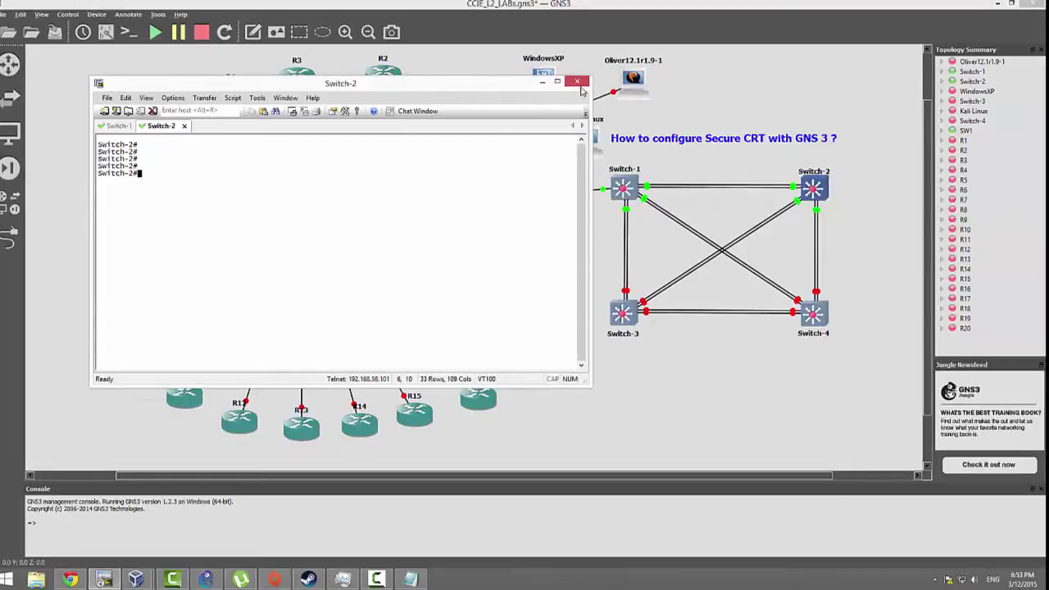
# Close SecureCRT with all its sessions disconnected, and select the /COLOR_SCHEME traditional option in the Notepad command line
pyautogui.click(577, 82)
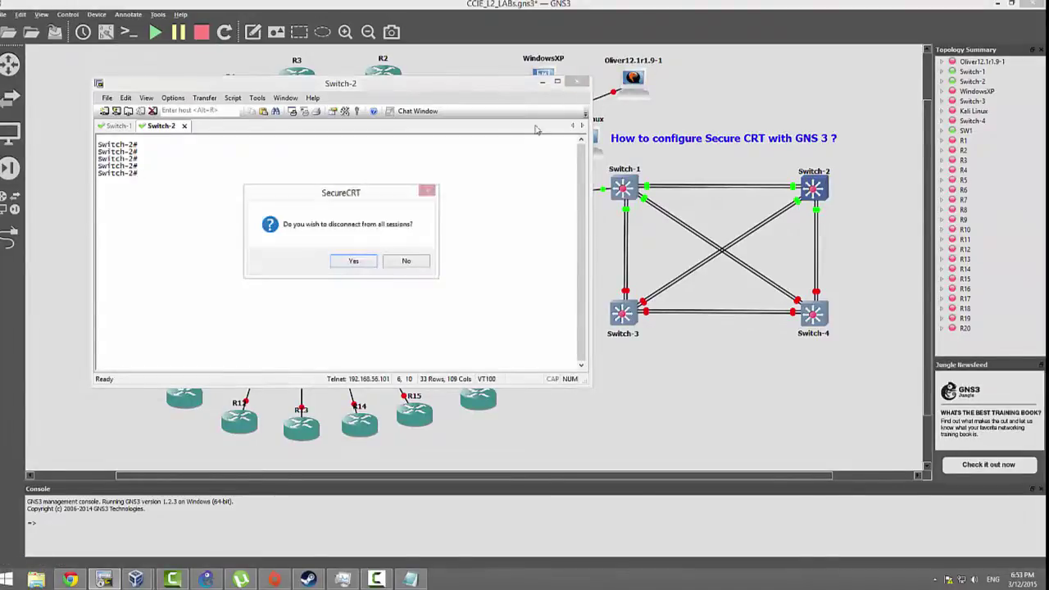
pyautogui.click(348, 261)
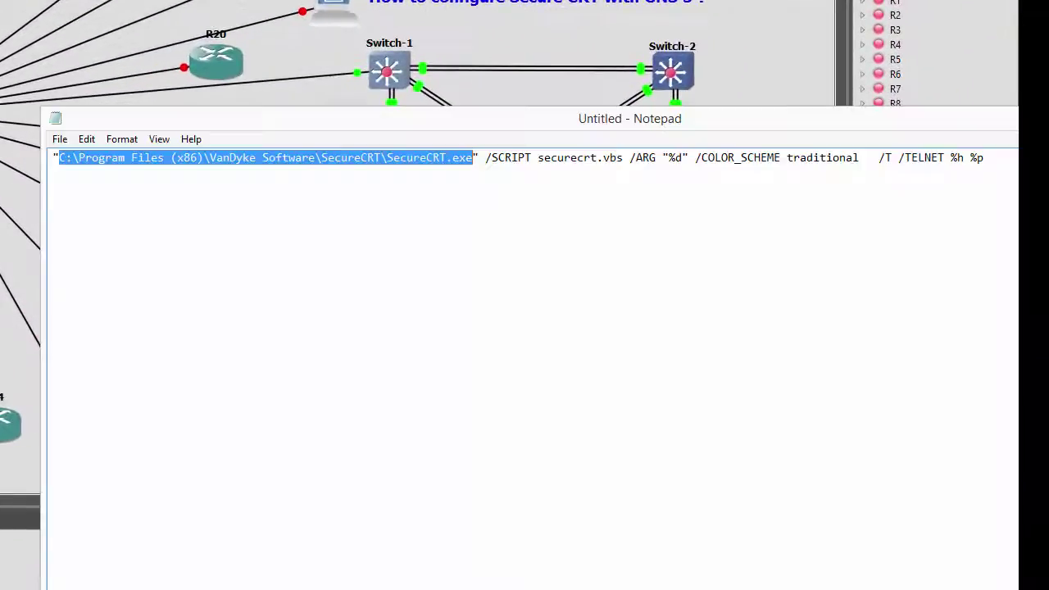
pyautogui.moveTo(583, 157); pyautogui.dragTo(597, 157)
pyautogui.moveTo(695, 158); pyautogui.dragTo(846, 157)
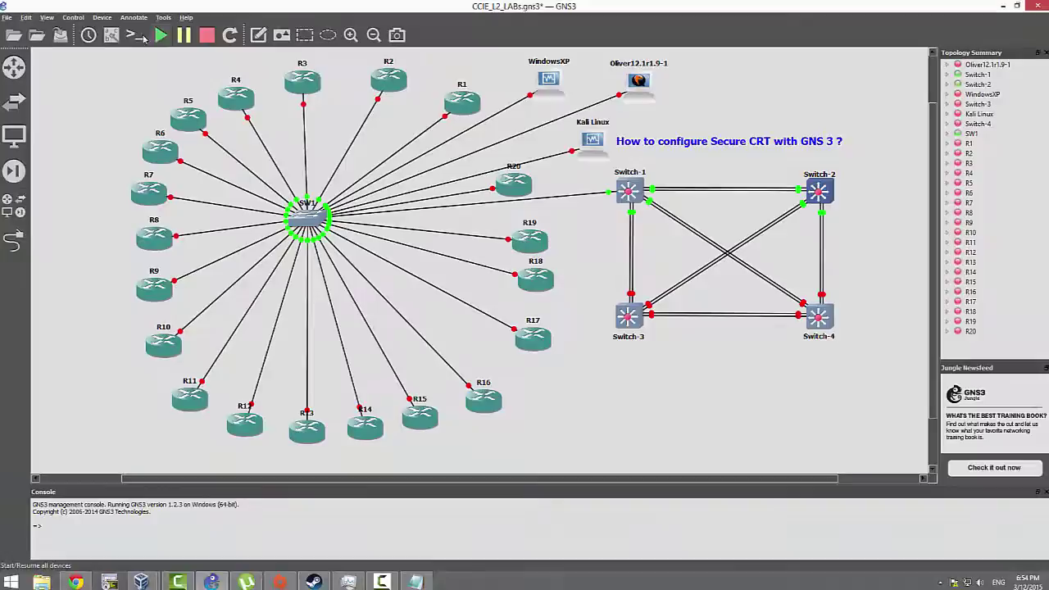
# In the GNS3 console application preferences, insert /COLOR_SCHEME traditional before /T in the Telnet console command and save the preferences
pyautogui.click(26, 18)
pyautogui.click(57, 62)
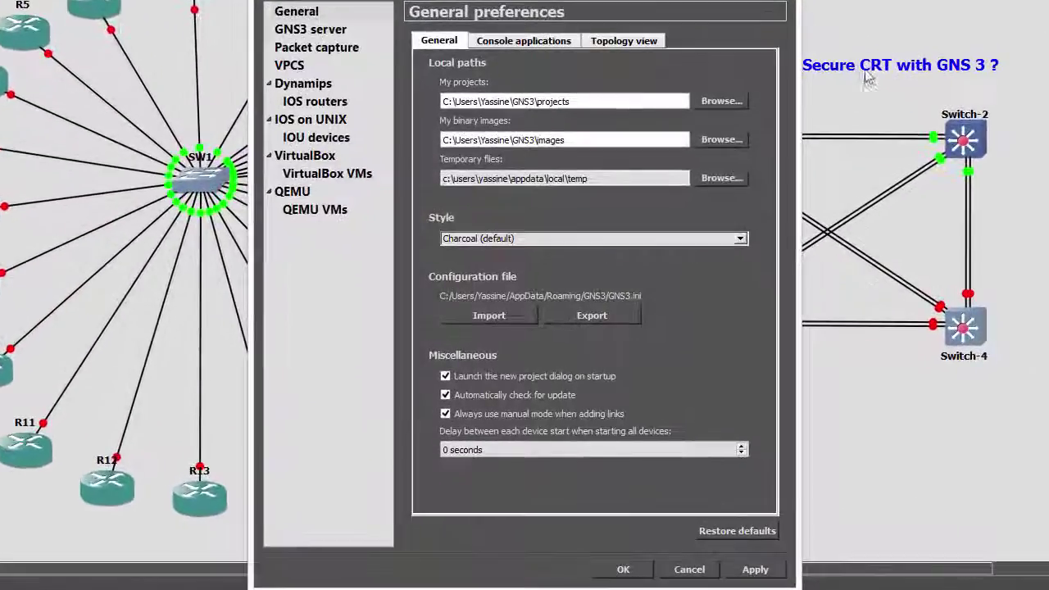
pyautogui.click(509, 127)
pyautogui.moveTo(564, 157); pyautogui.dragTo(770, 157)
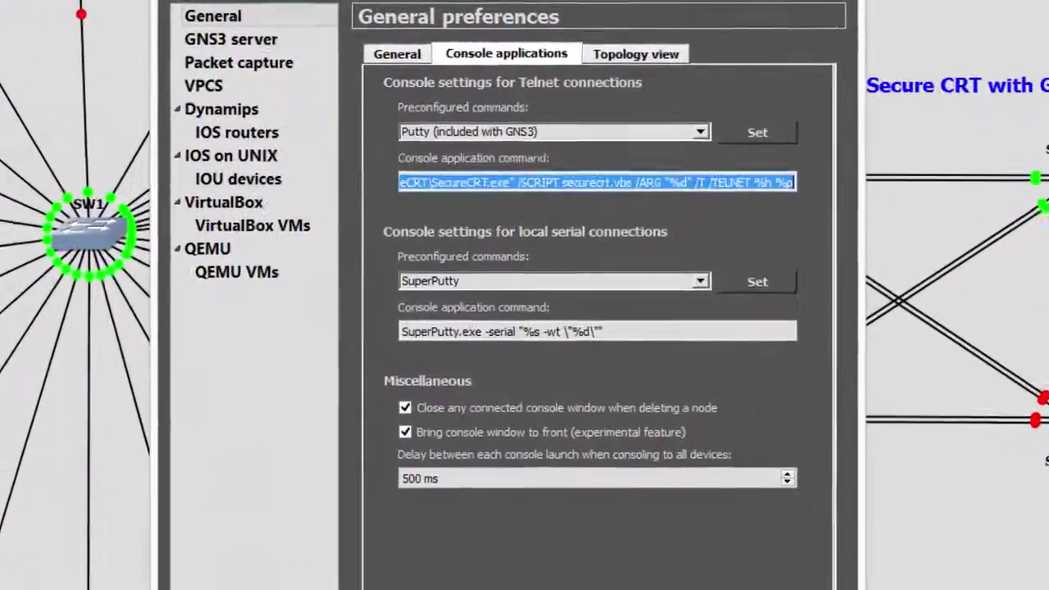
pyautogui.click(682, 162)
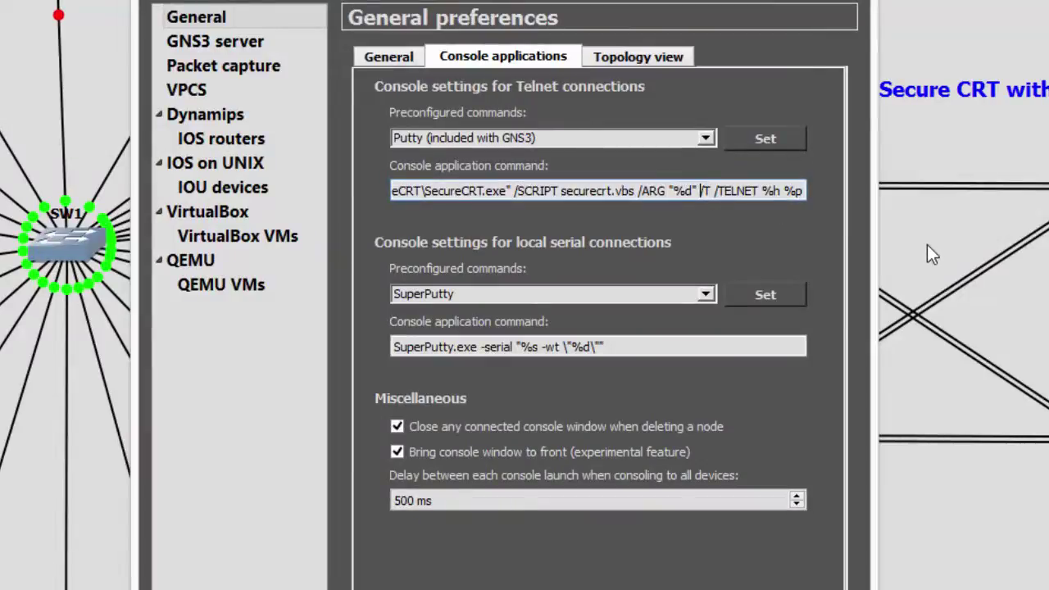
pyautogui.write('/COLOR_SCHEME traditional')
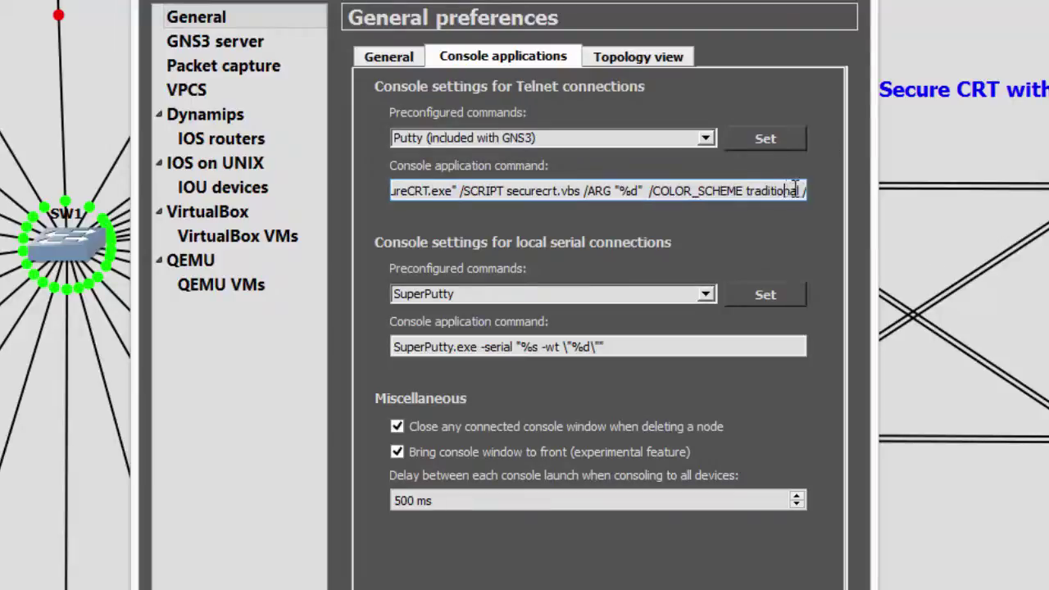
pyautogui.moveTo(778, 190); pyautogui.dragTo(809, 188)
pyautogui.click(721, 190)
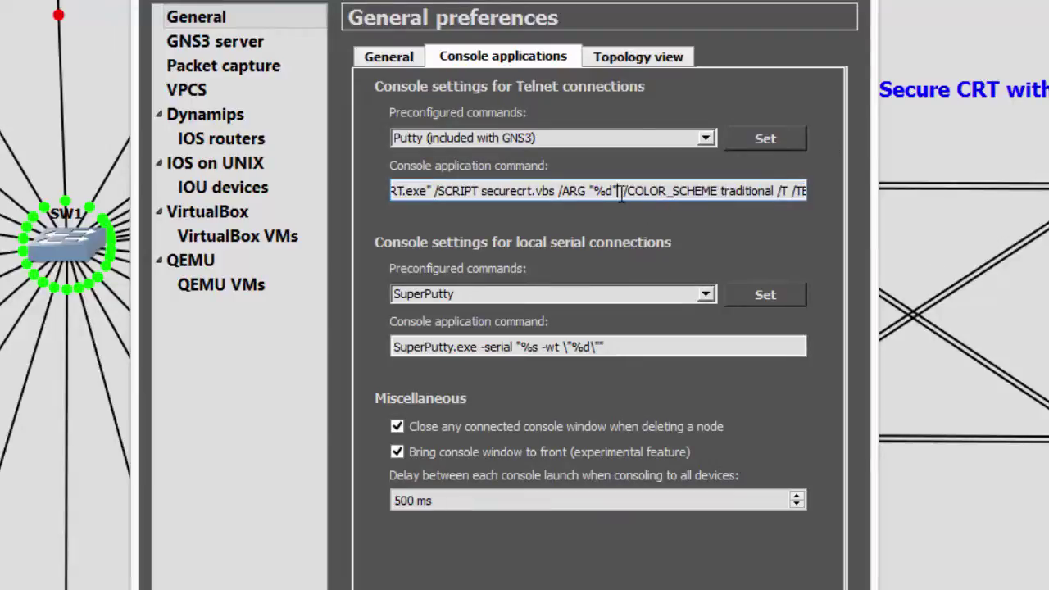
pyautogui.moveTo(618, 190); pyautogui.dragTo(694, 190)
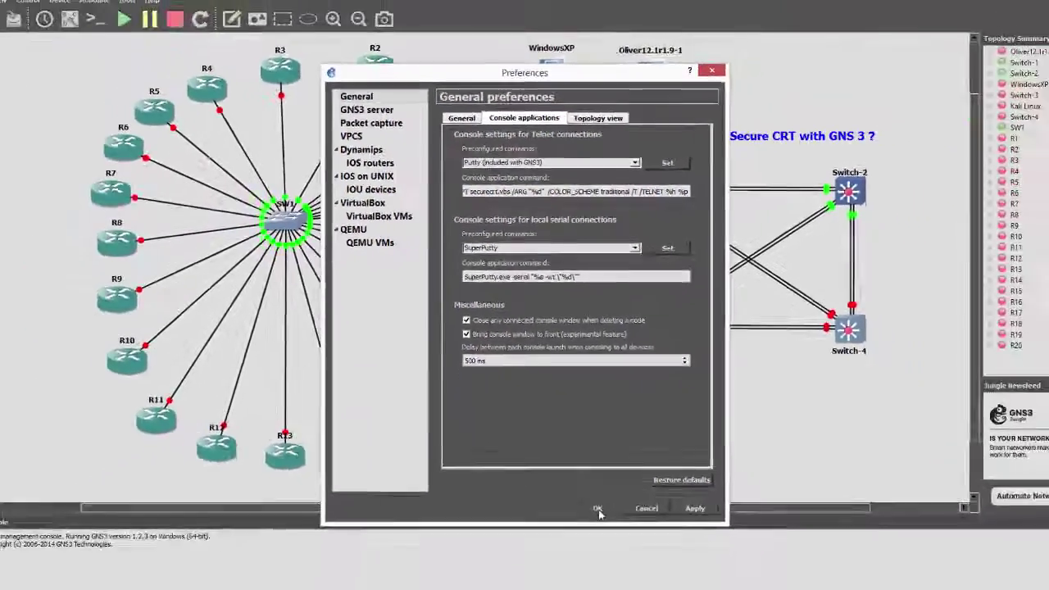
pyautogui.click(665, 504)
# Open the console of Switch-1 in SecureCRT and bring up its prompt with blank lines
pyautogui.rightClick(631, 190)
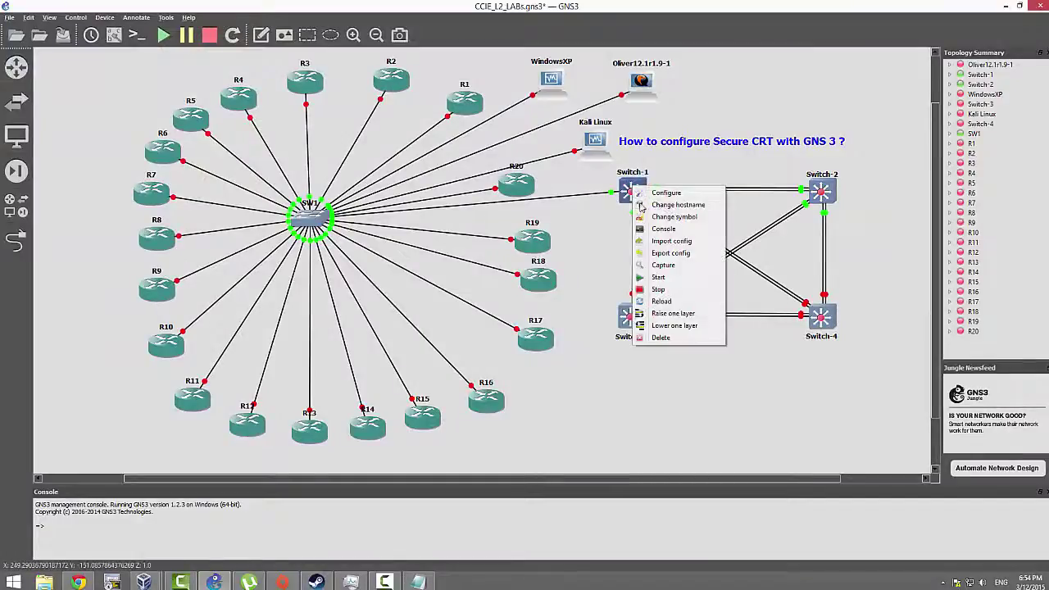
pyautogui.click(473, 288)
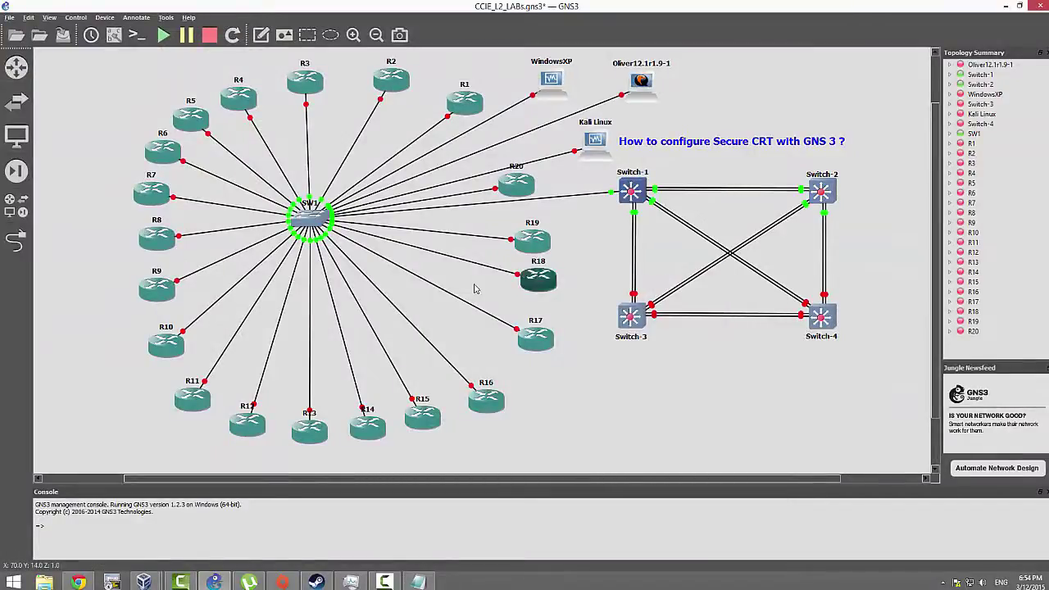
pyautogui.rightClick(635, 187)
pyautogui.click(656, 264)
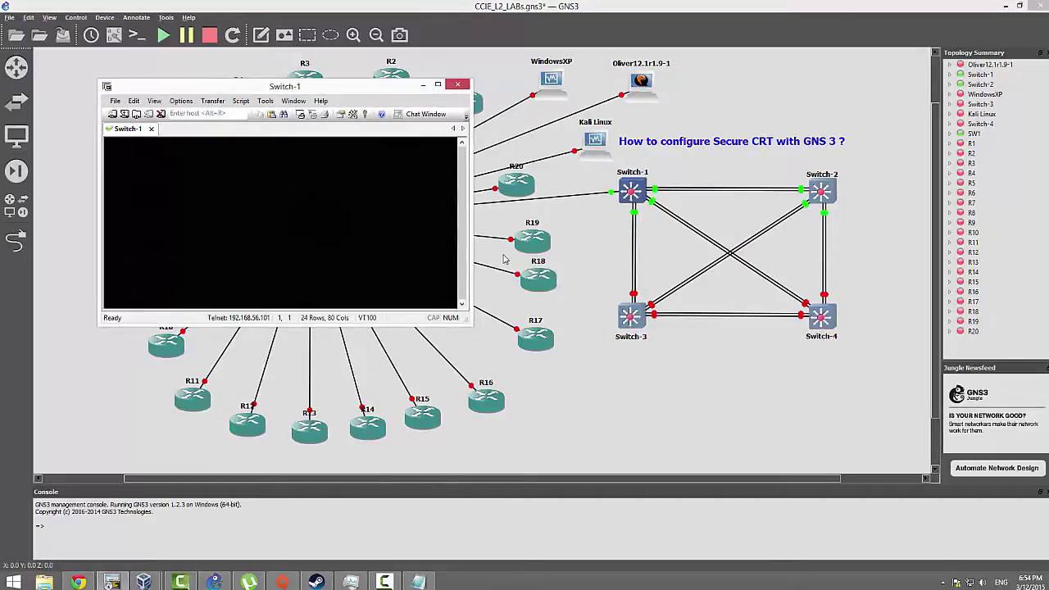
pyautogui.press('Return')
pyautogui.press('Return')
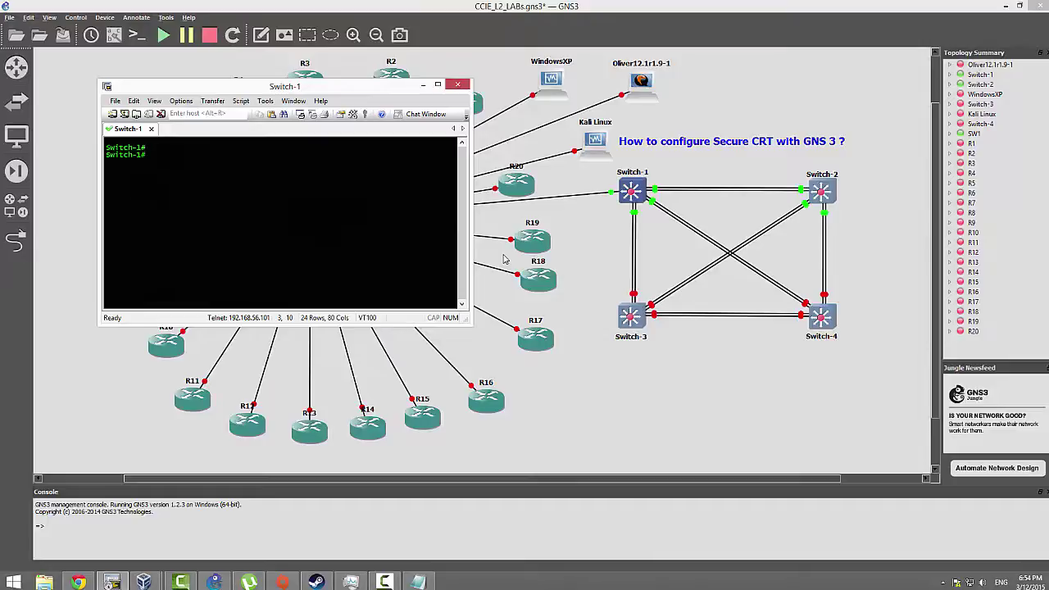
# Open the console of Switch-2 as a second SecureCRT session and bring up its prompt with blank lines
pyautogui.rightClick(832, 192)
pyautogui.click(852, 237)
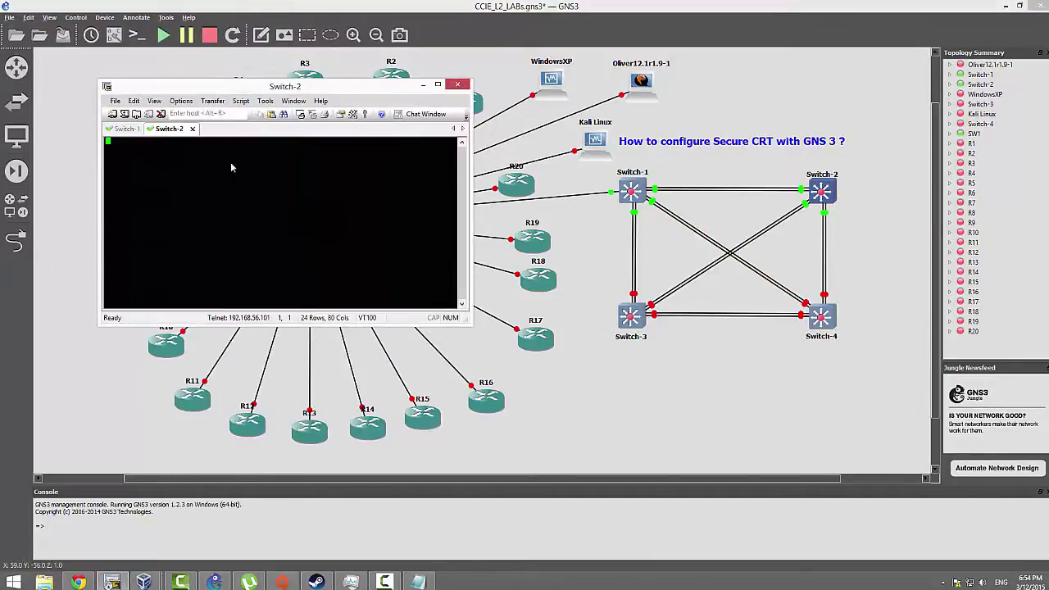
pyautogui.press('Return')
pyautogui.press('Return')
pyautogui.press('Return')
pyautogui.press('Return')
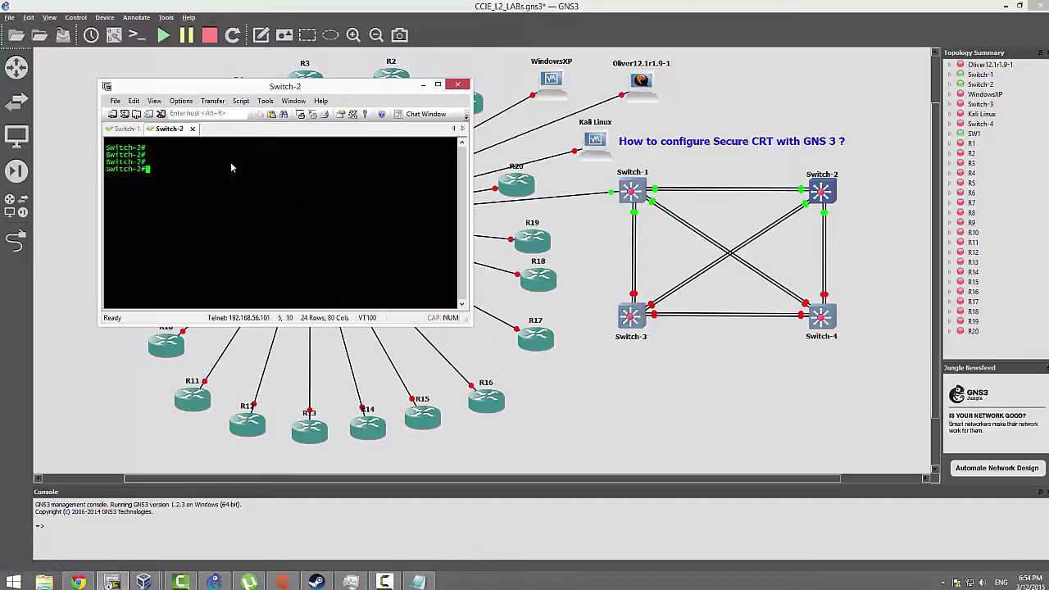
# Start Switch-3 and Switch-4 together in the topology
pyautogui.moveTo(610, 277); pyautogui.dragTo(893, 358)
pyautogui.rightClick(834, 323)
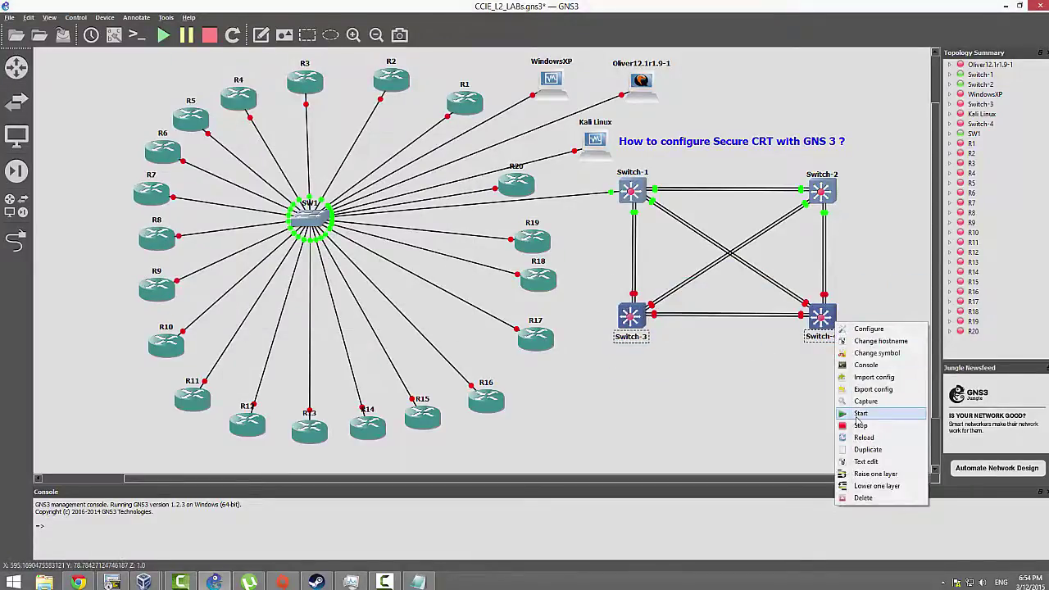
pyautogui.click(860, 413)
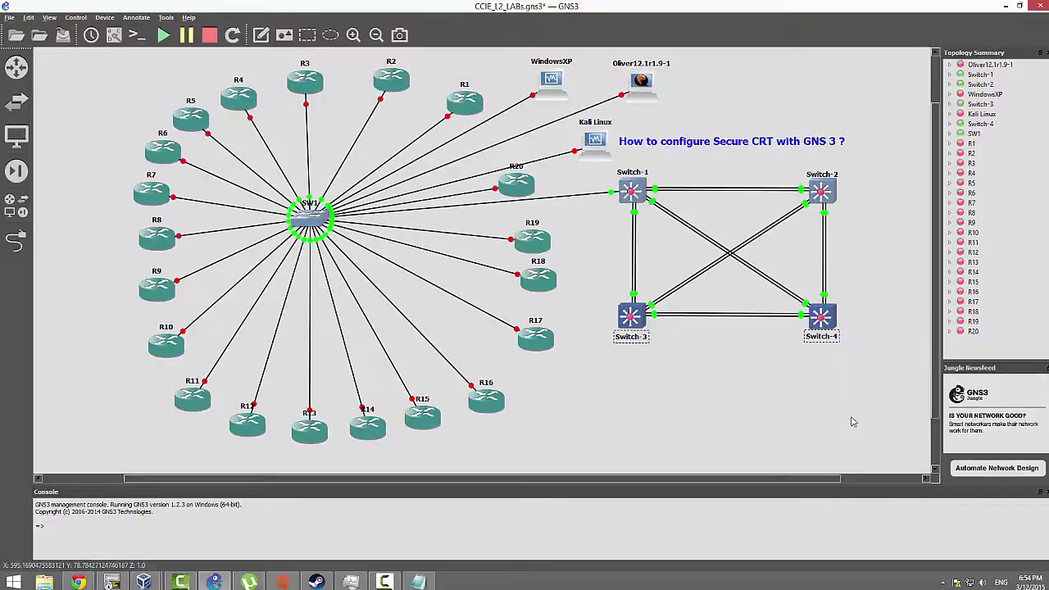
# Open the consoles of Switch-3 and Switch-4 together as SecureCRT sessions and bring up the Switch-4 prompt with blank lines
pyautogui.rightClick(634, 320)
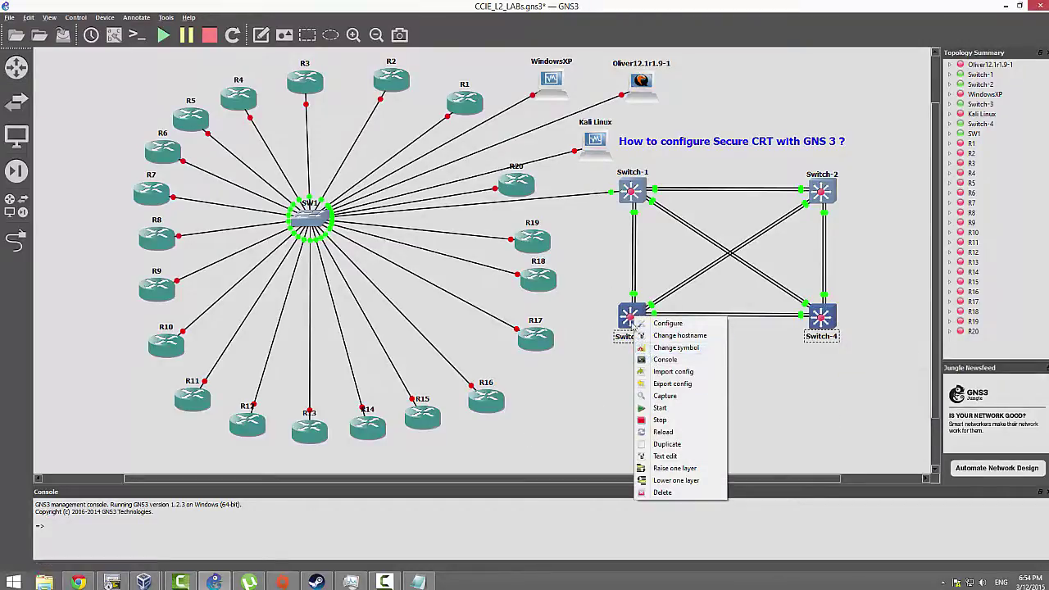
pyautogui.click(642, 324)
pyautogui.click(704, 156)
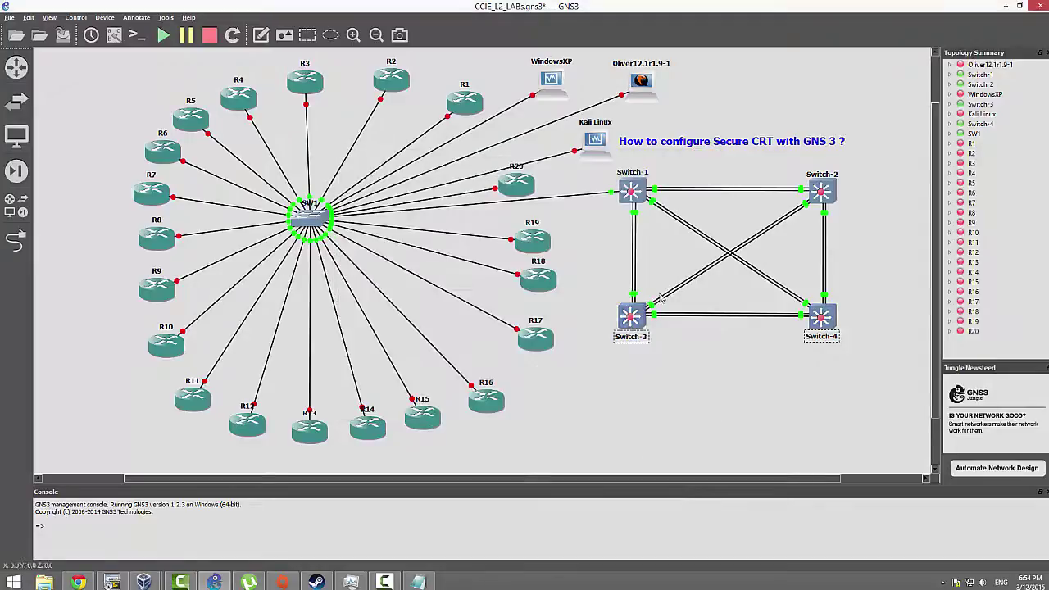
pyautogui.rightClick(636, 314)
pyautogui.click(665, 356)
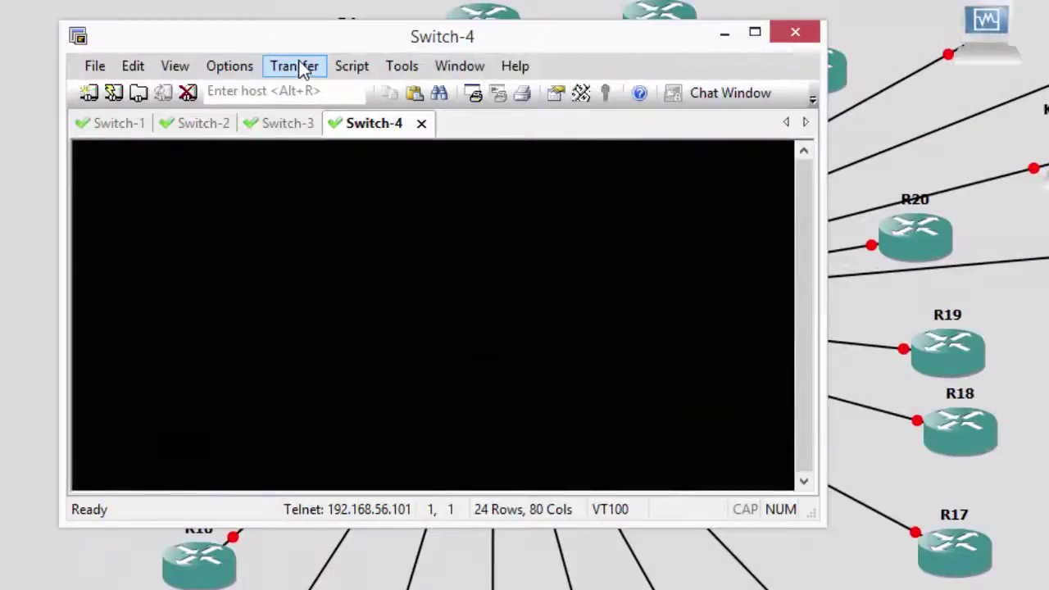
pyautogui.press('Return')
pyautogui.press('Return')
pyautogui.press('Return')
pyautogui.press('Return')
pyautogui.press('Return')
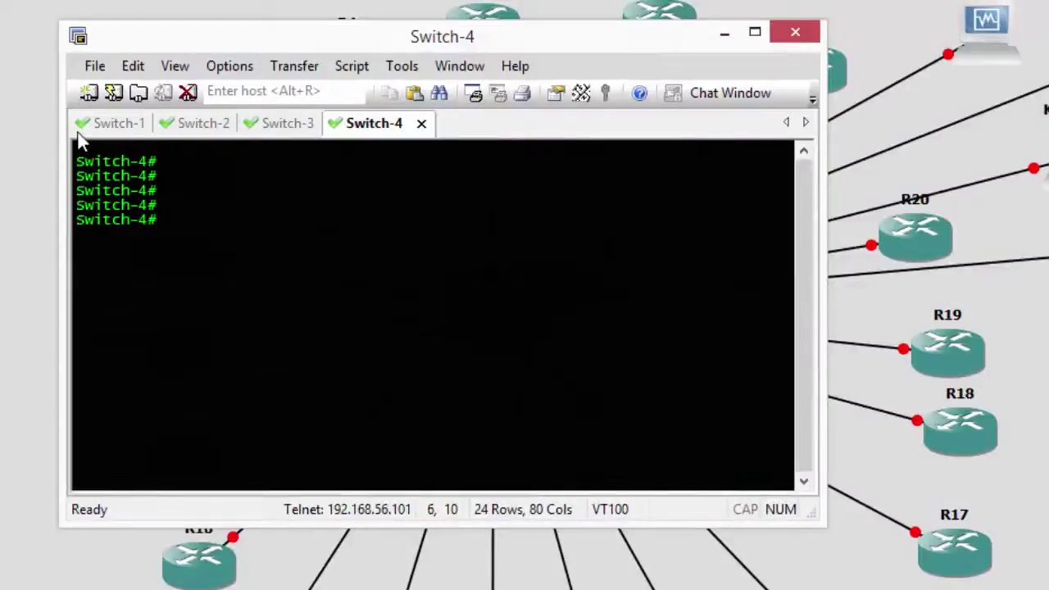
# List the interfaces of Switch-1 by running show ip inter bri in its session, with blank prompt lines before and after
pyautogui.click(83, 128)
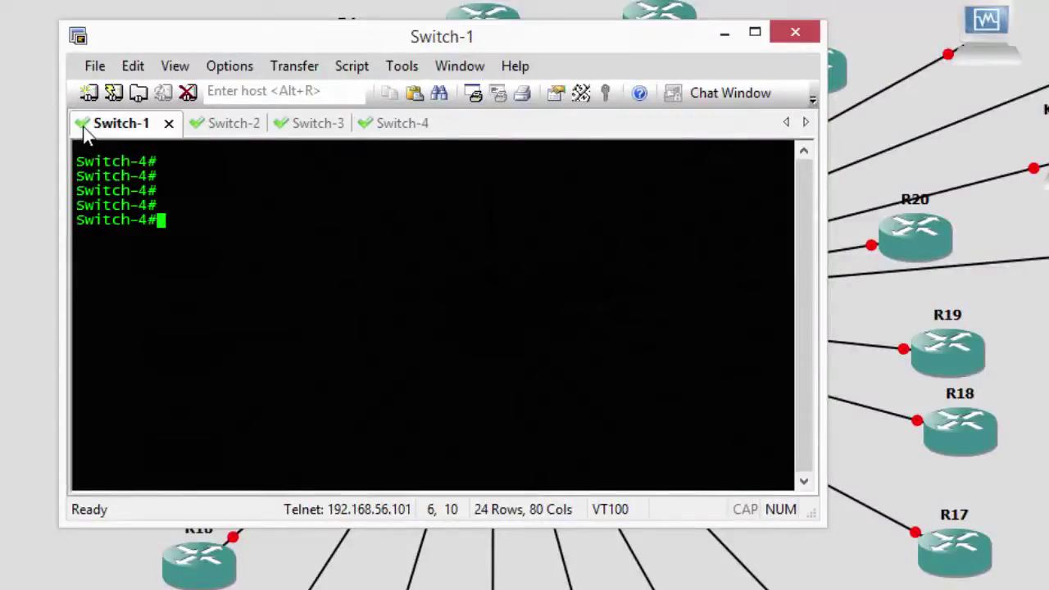
pyautogui.press('Return')
pyautogui.press('Return')
pyautogui.press('Return')
pyautogui.press('Return')
pyautogui.press('Return')
pyautogui.write('show i')
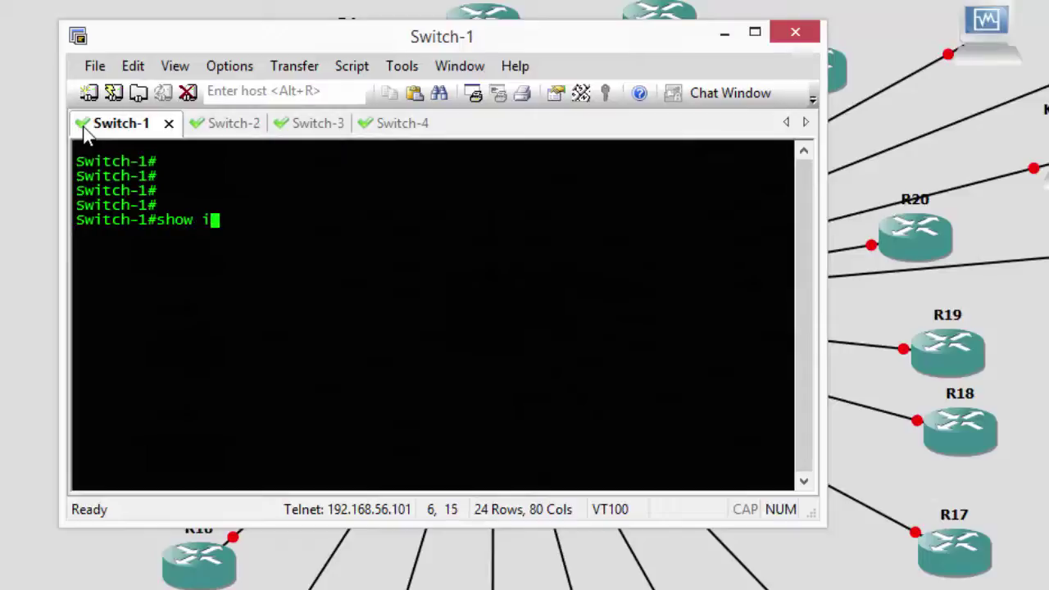
pyautogui.write('p inter bri')
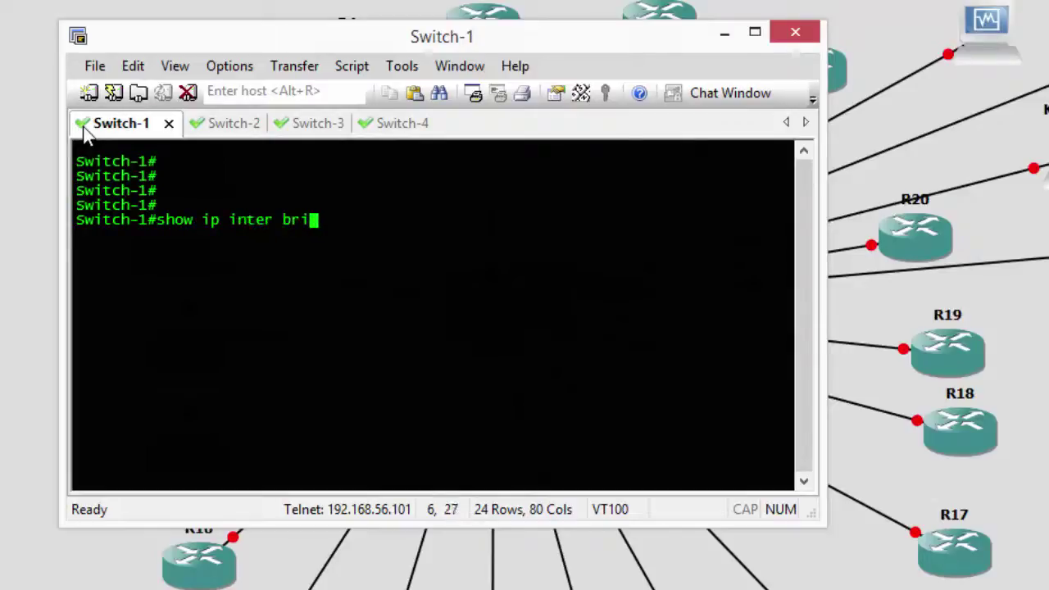
pyautogui.press('Return')
pyautogui.press('Return')
pyautogui.press('Return')
pyautogui.press('Return')
pyautogui.press('Return')
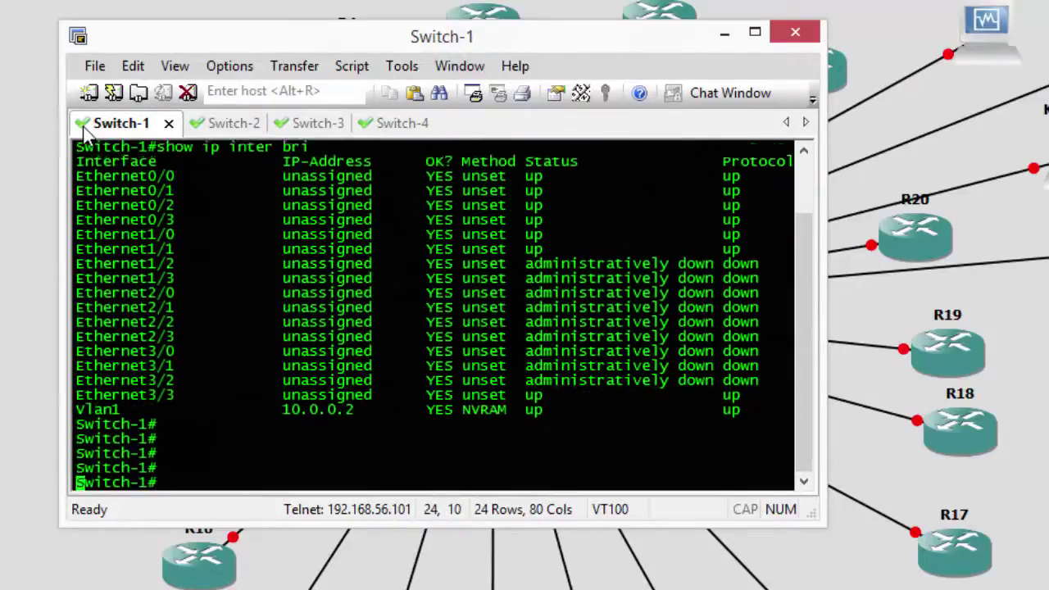
pyautogui.press('Return')
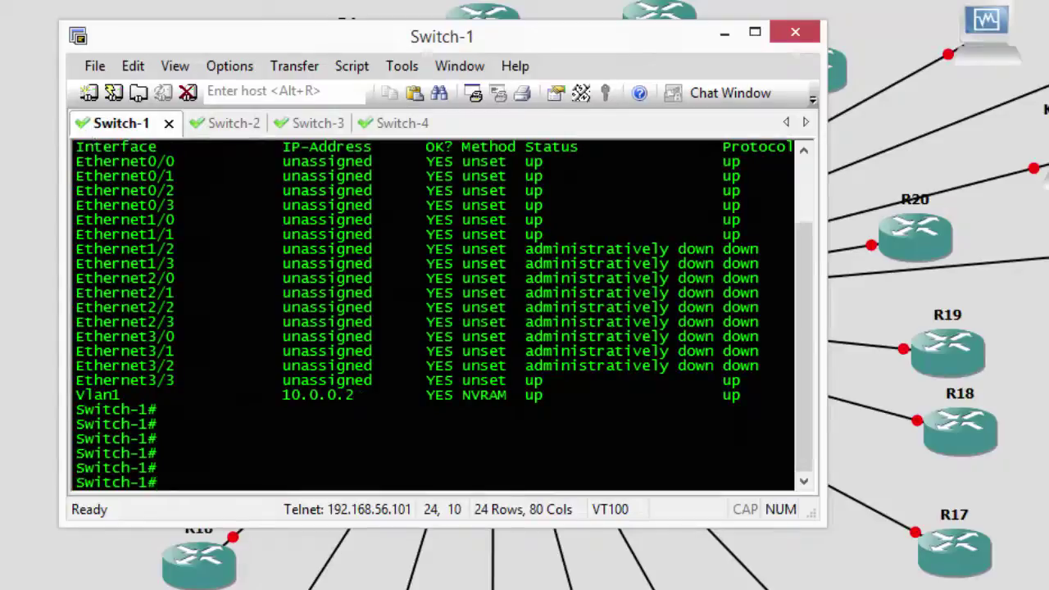
# List the interfaces of Switch-2 by running show ip interface bri in its session, followed by blank prompt lines
pyautogui.click(197, 125)
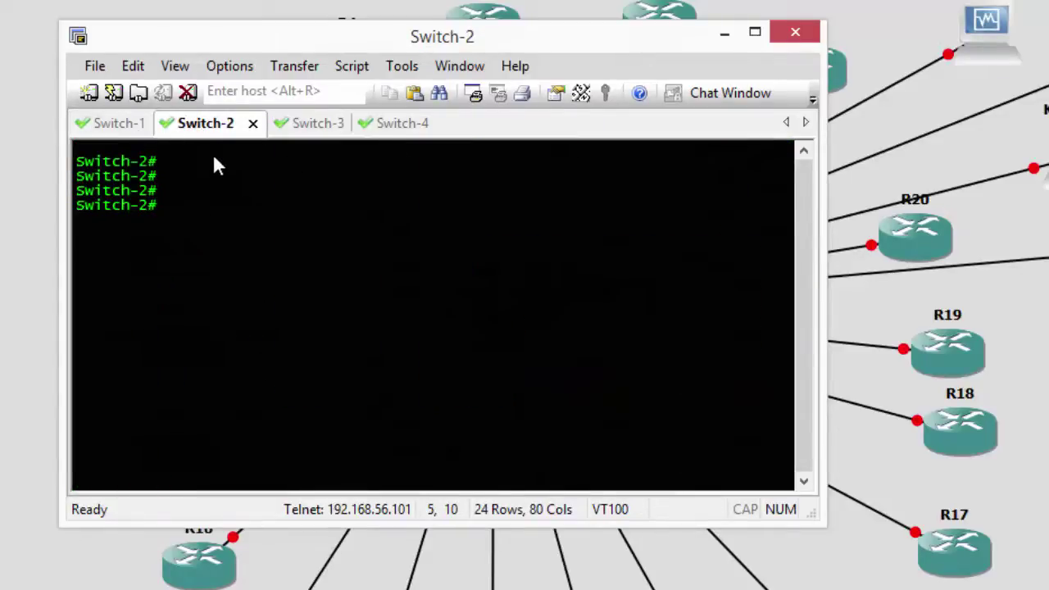
pyautogui.write('show ip interface ')
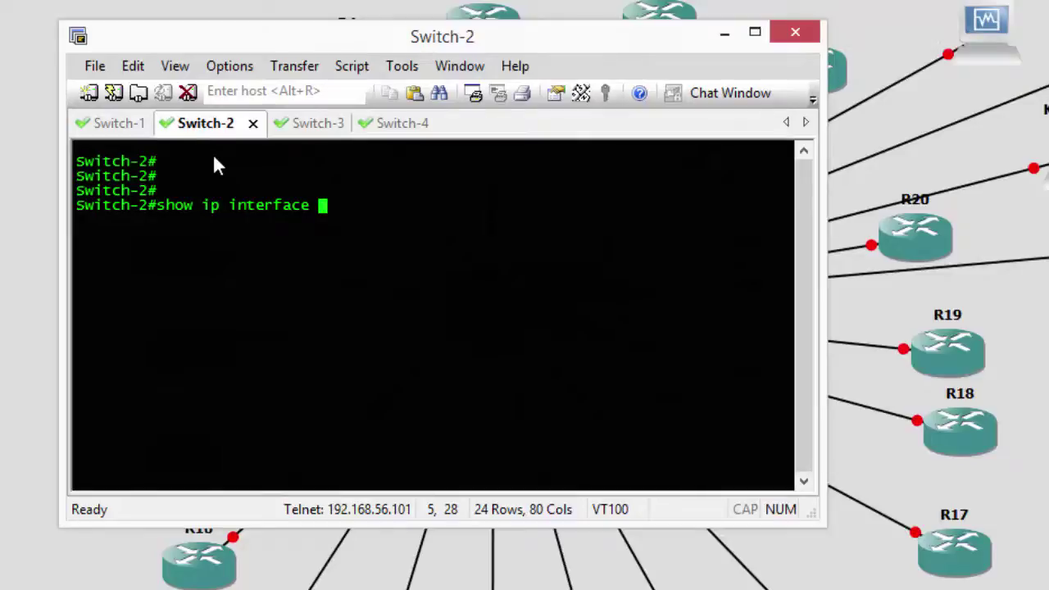
pyautogui.write('bri')
pyautogui.press('Return')
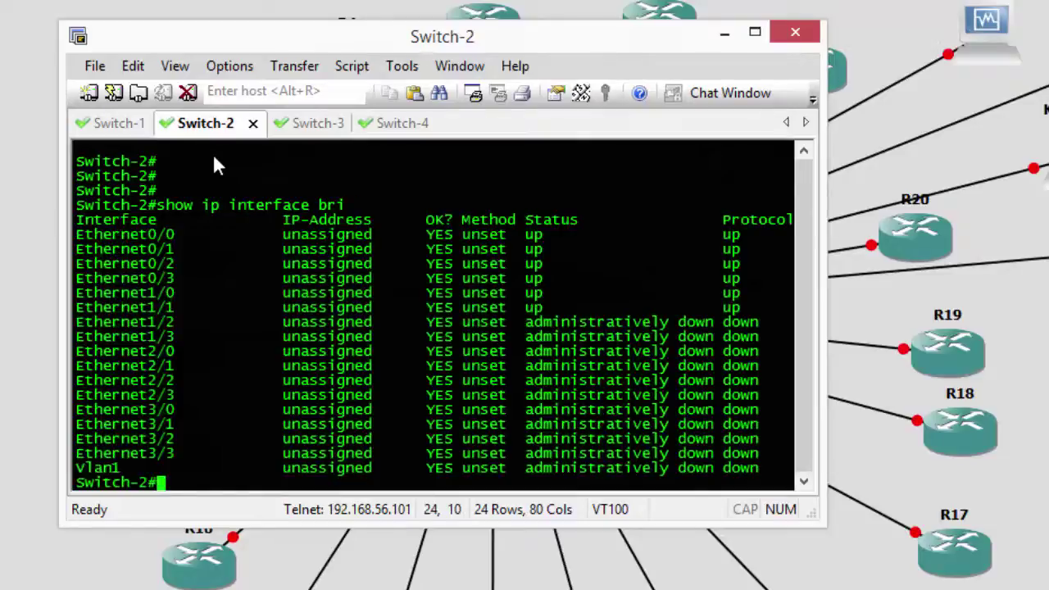
pyautogui.press('Return')
pyautogui.press('Return')
pyautogui.press('Return')
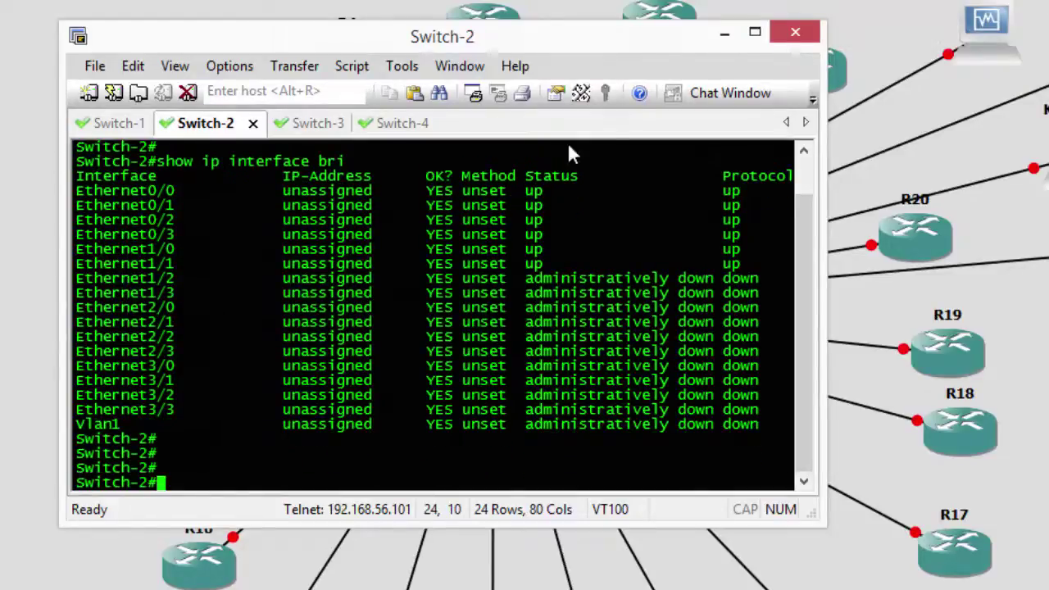
# View the Switch-3 and Switch-4 sessions, and go back through the sessions to Switch-1
pyautogui.click(324, 126)
pyautogui.click(365, 125)
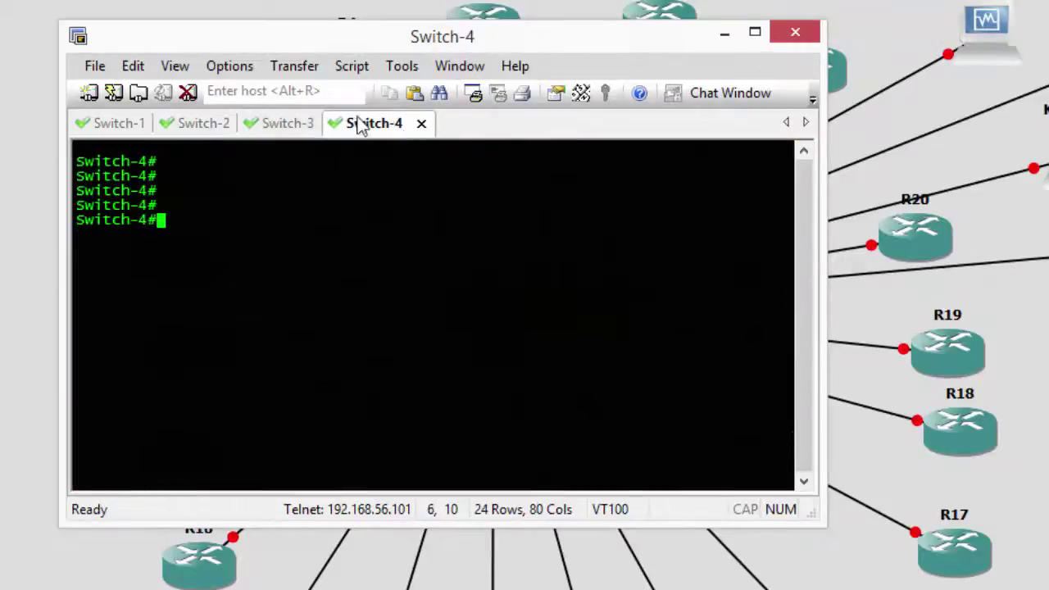
pyautogui.click(279, 124)
pyautogui.click(199, 126)
pyautogui.click(95, 127)
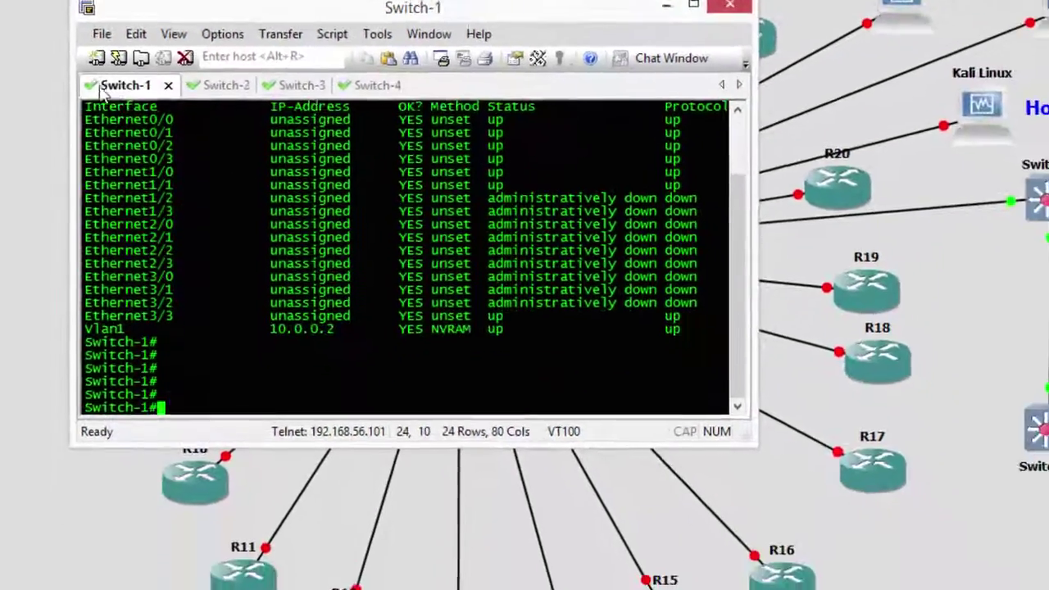
# Enlarge the SecureCRT window to about 41 rows by 118 columns and show the chat window
pyautogui.moveTo(752, 442); pyautogui.dragTo(1014, 589)
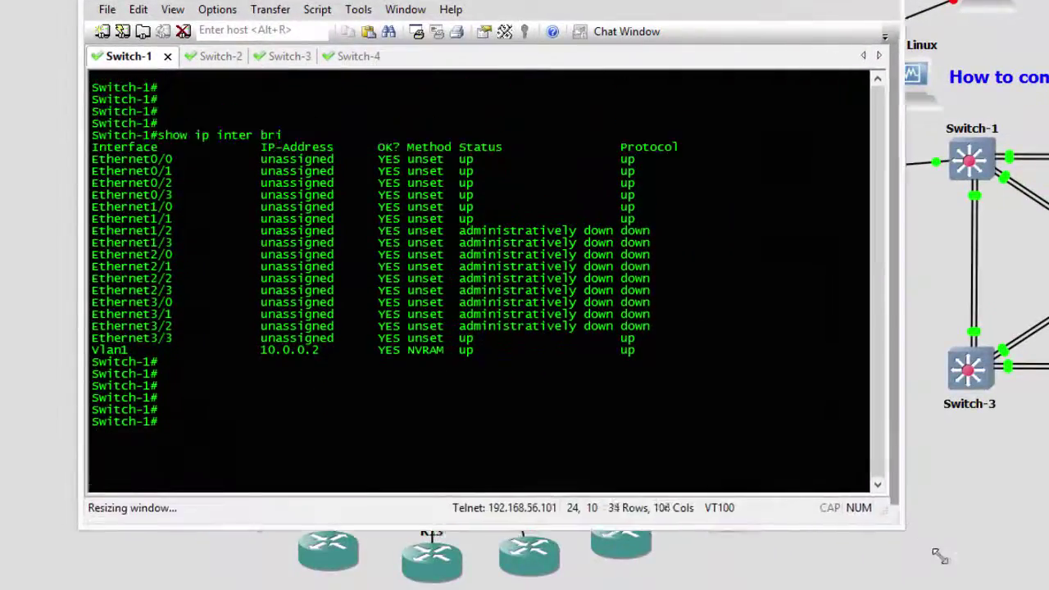
pyautogui.moveTo(939, 556); pyautogui.dragTo(983, 588)
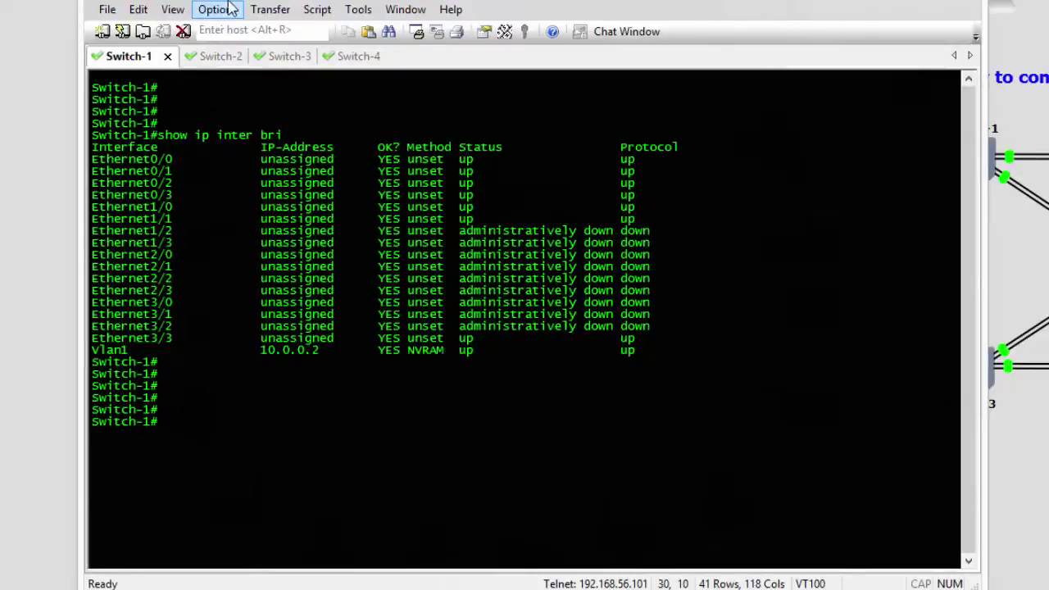
pyautogui.click(172, 11)
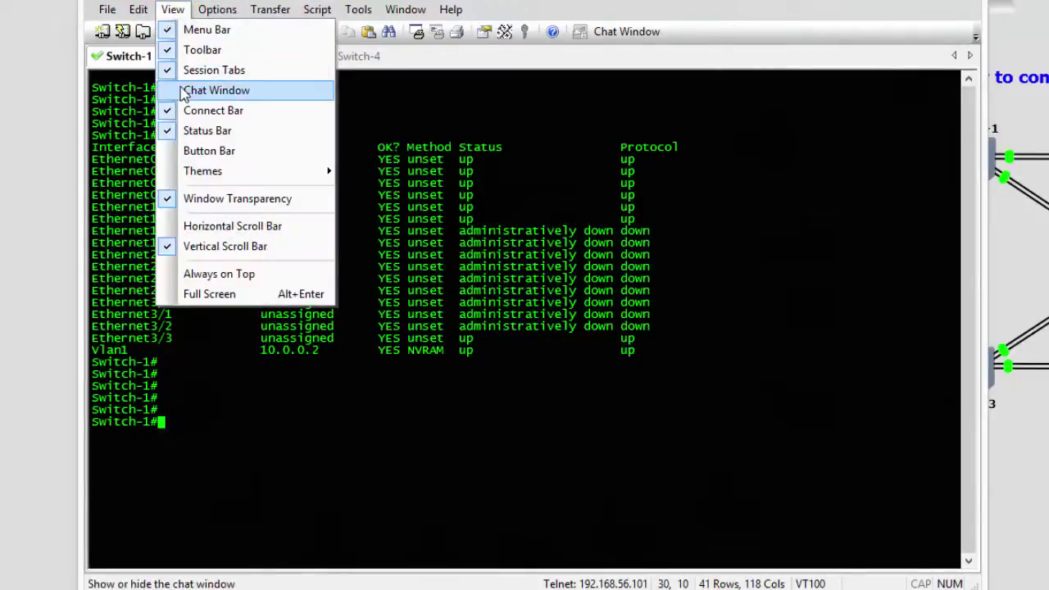
pyautogui.click(216, 91)
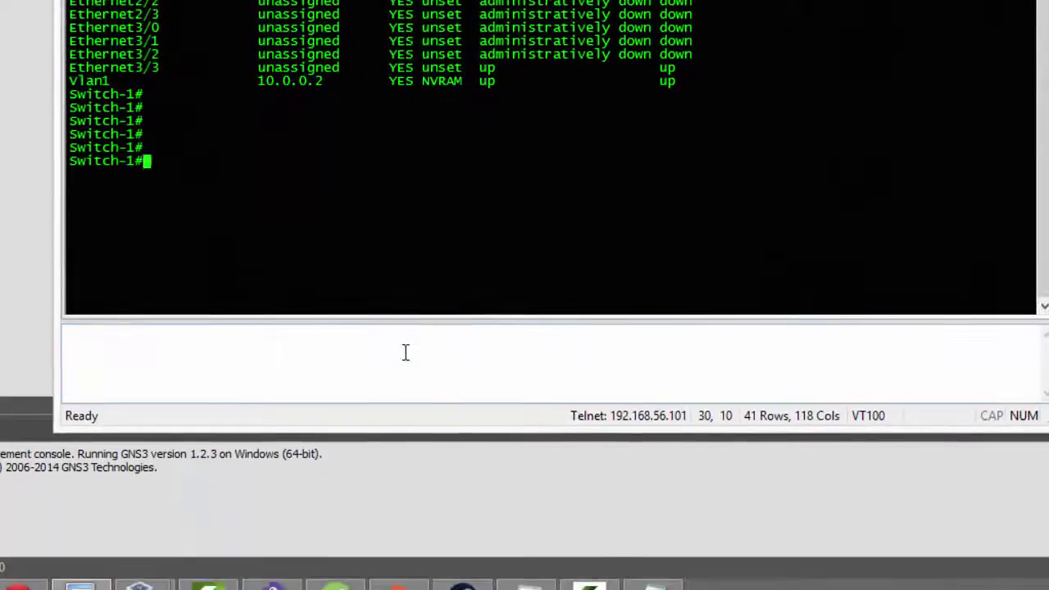
# Set the chat window to send chat to all sessions and send the command show spann through it
pyautogui.rightClick(403, 384)
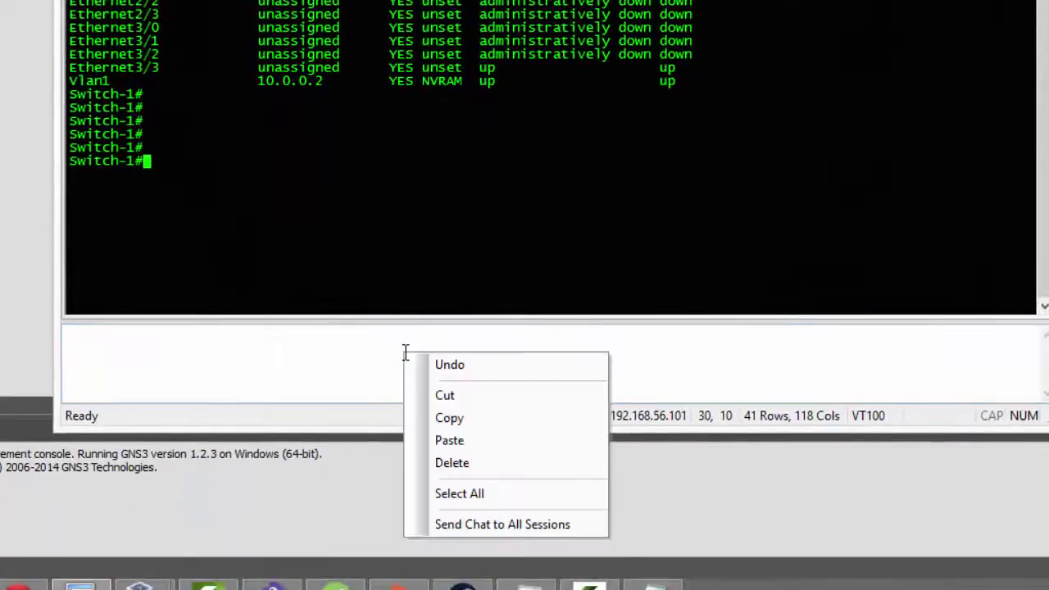
pyautogui.click(481, 529)
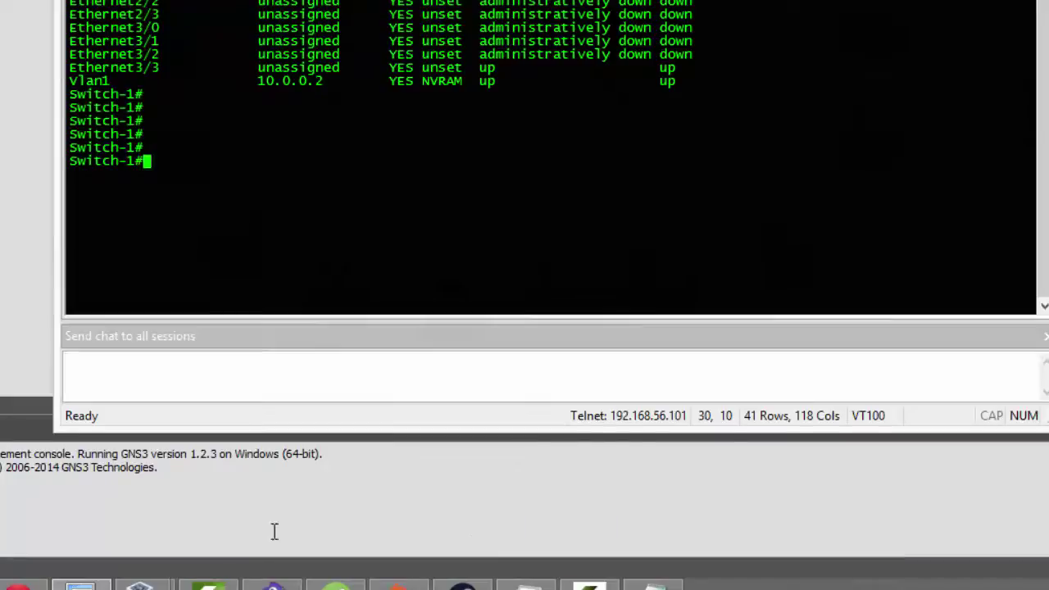
pyautogui.click(303, 372)
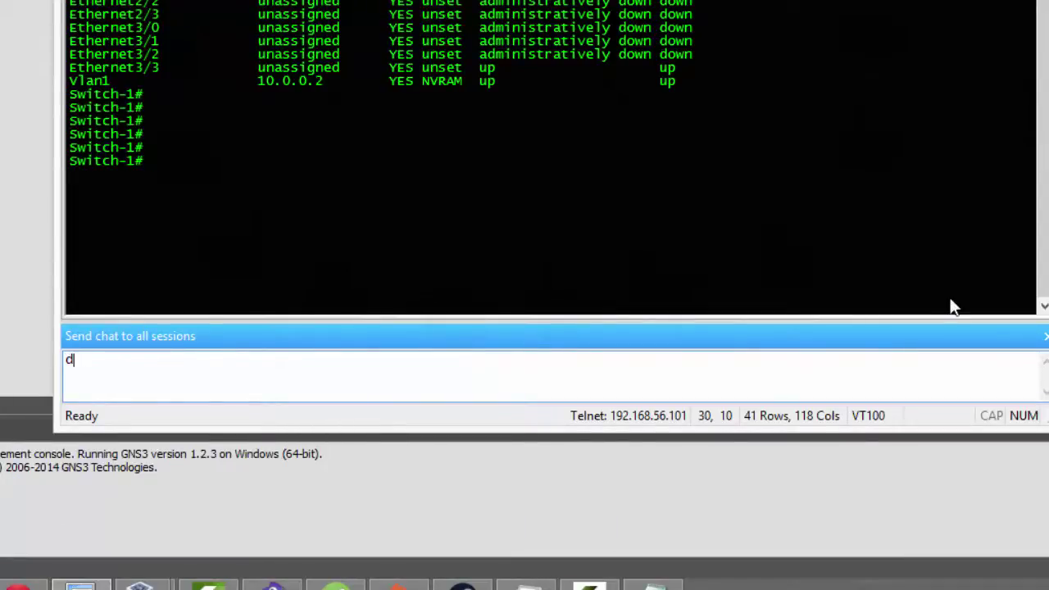
pyautogui.write('show sp')
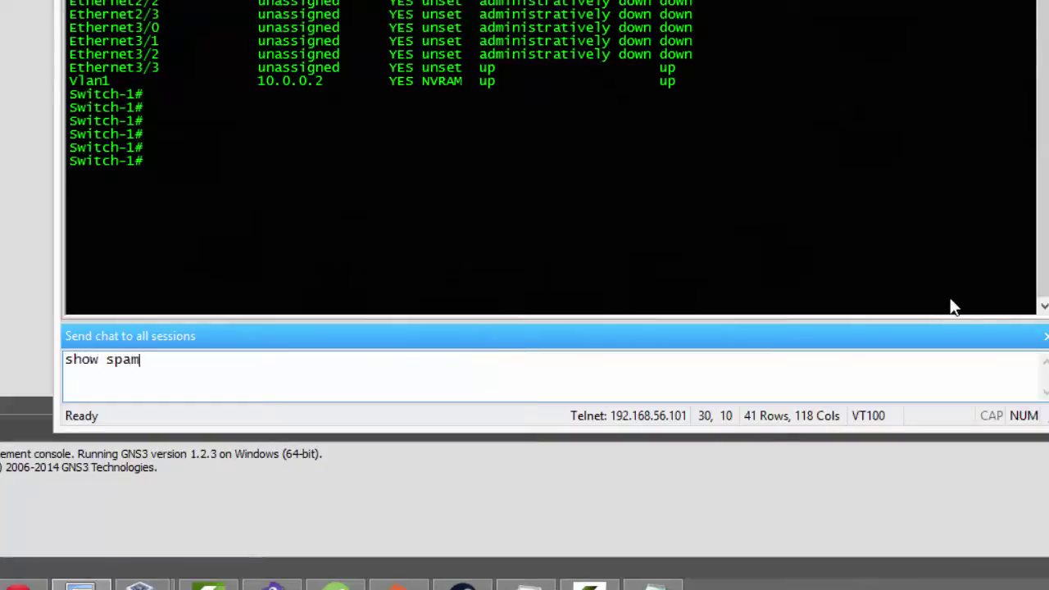
pyautogui.write('ann')
pyautogui.press('Return')
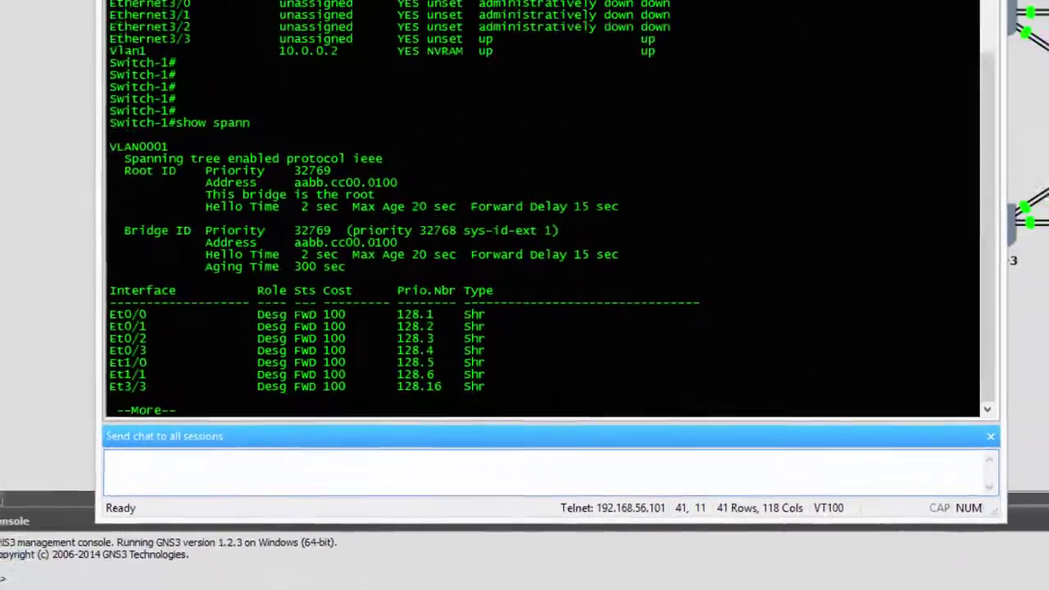
# Examine the spanning-tree output in the Switch-2, Switch-3 and Switch-4 sessions, go back to Switch-1, and return to Switch-4
pyautogui.click(237, 70)
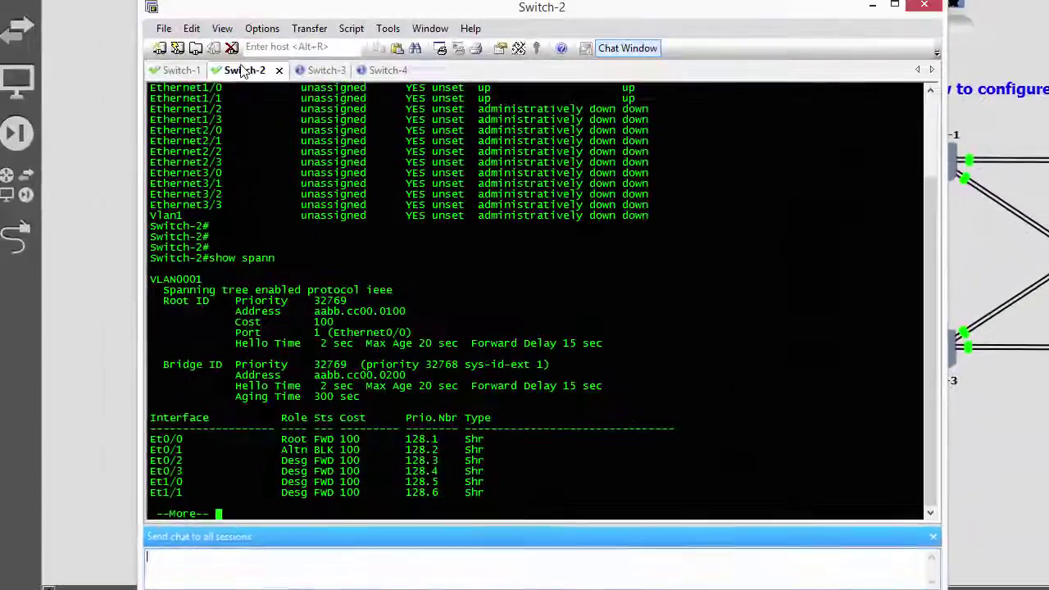
pyautogui.click(320, 71)
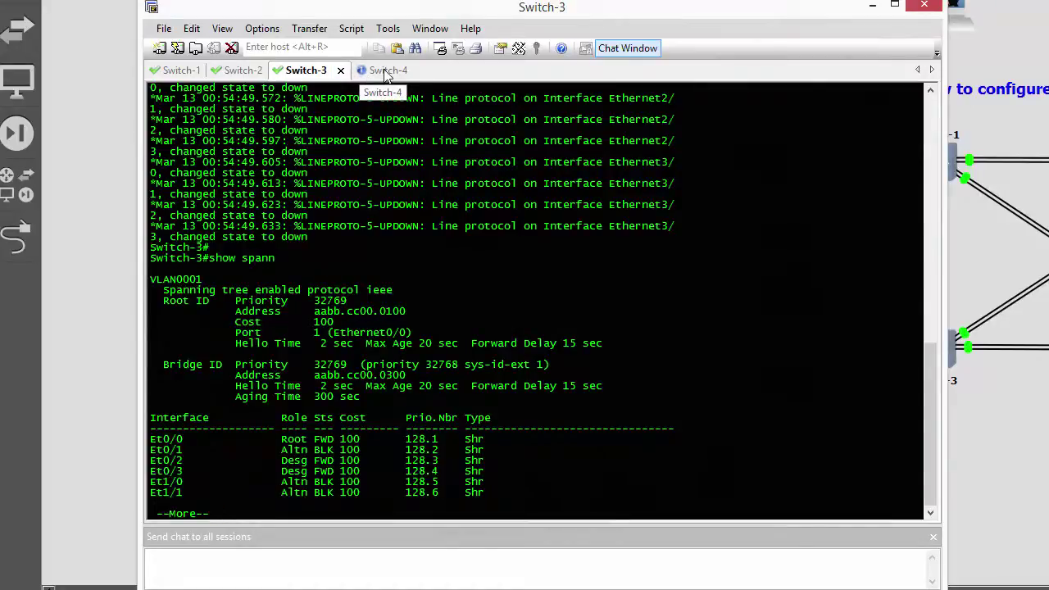
pyautogui.click(368, 75)
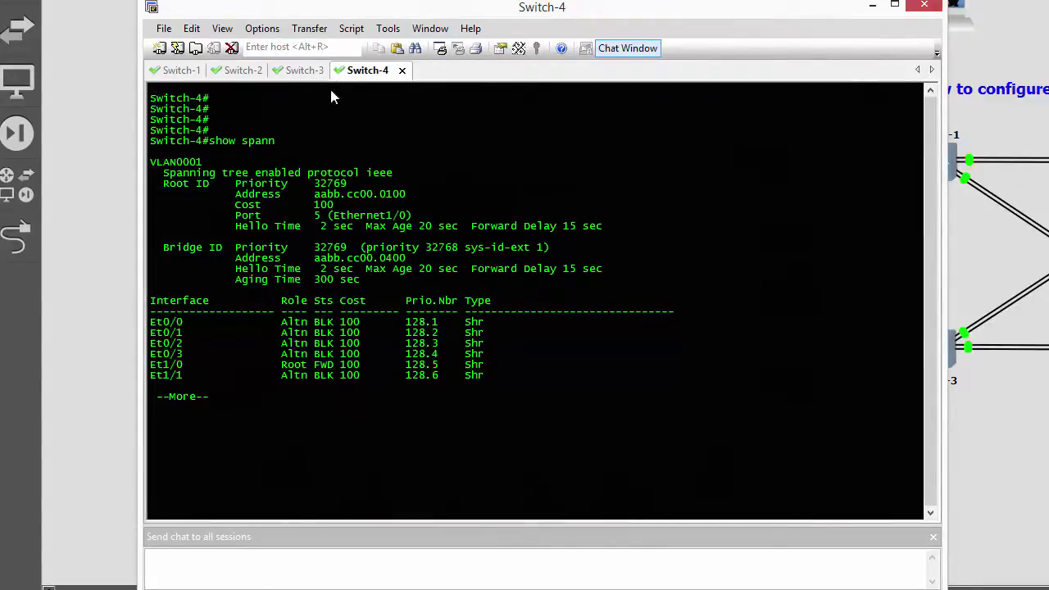
pyautogui.click(302, 70)
pyautogui.click(214, 72)
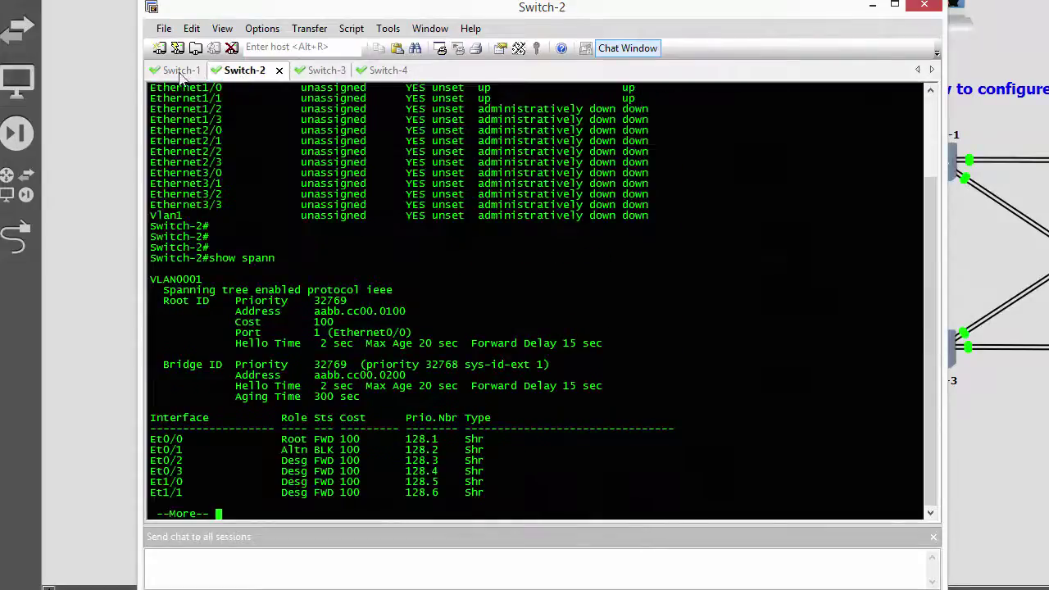
pyautogui.click(177, 72)
pyautogui.click(259, 72)
pyautogui.click(365, 73)
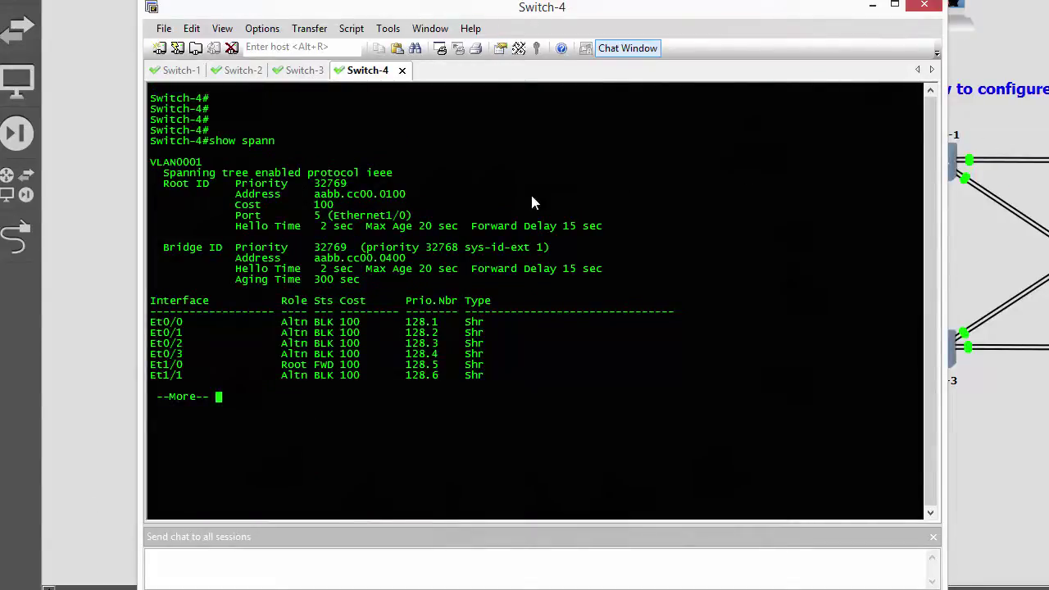
# Reposition the SecureCRT window over the topology, and minimize it to return to the GNS3 workspace
pyautogui.click(270, 568)
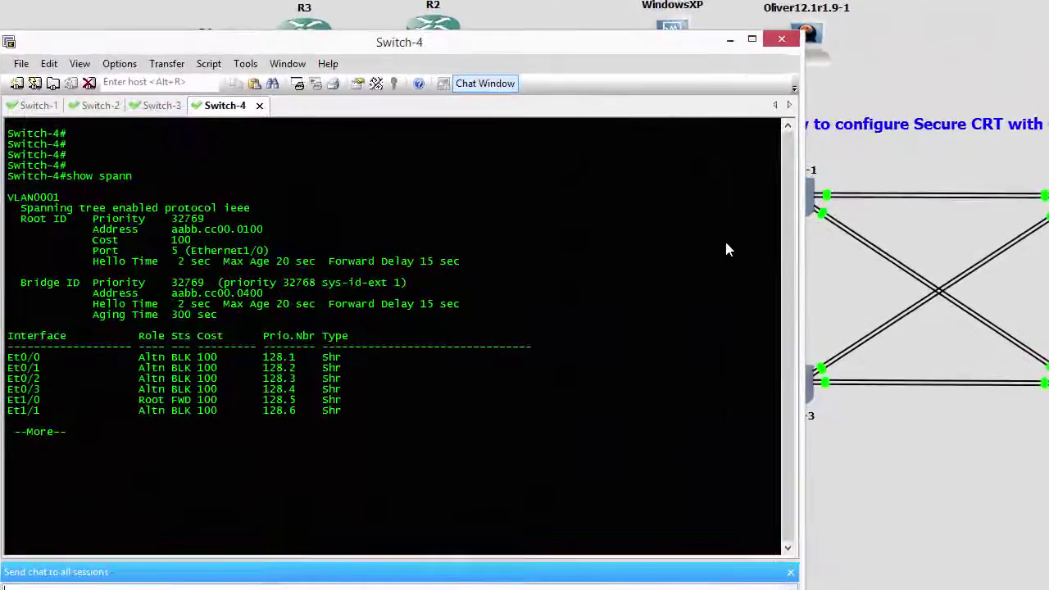
pyautogui.moveTo(651, 51); pyautogui.dragTo(575, 48)
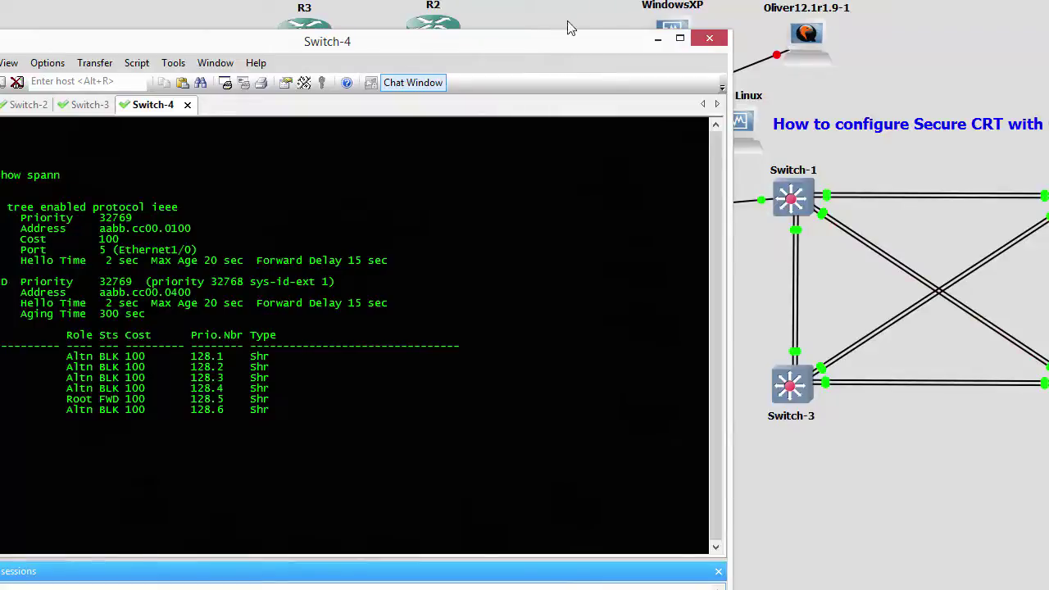
pyautogui.moveTo(547, 56); pyautogui.dragTo(516, 170)
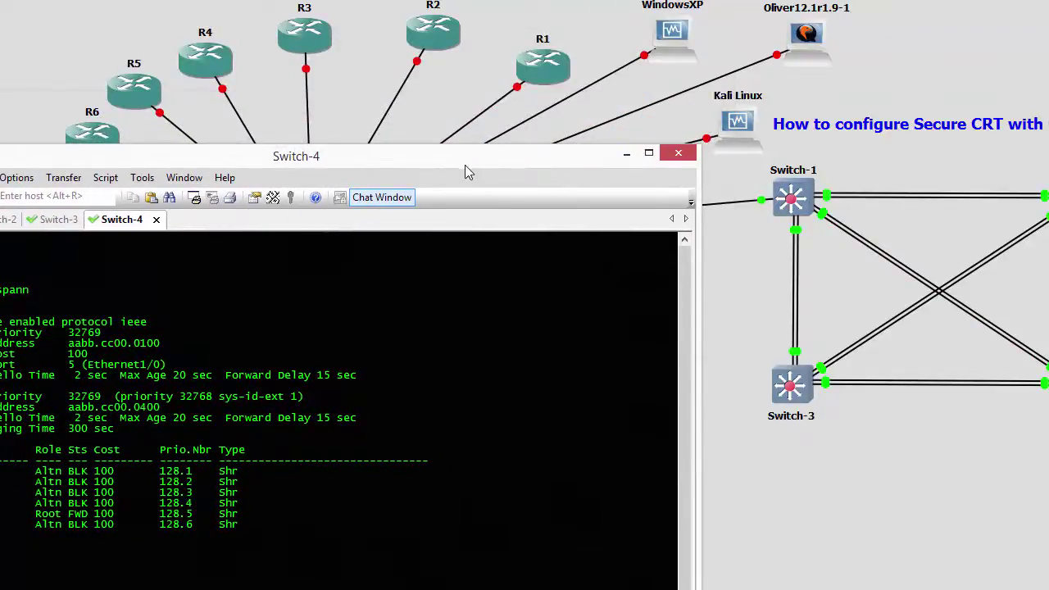
pyautogui.moveTo(464, 162); pyautogui.dragTo(718, 88)
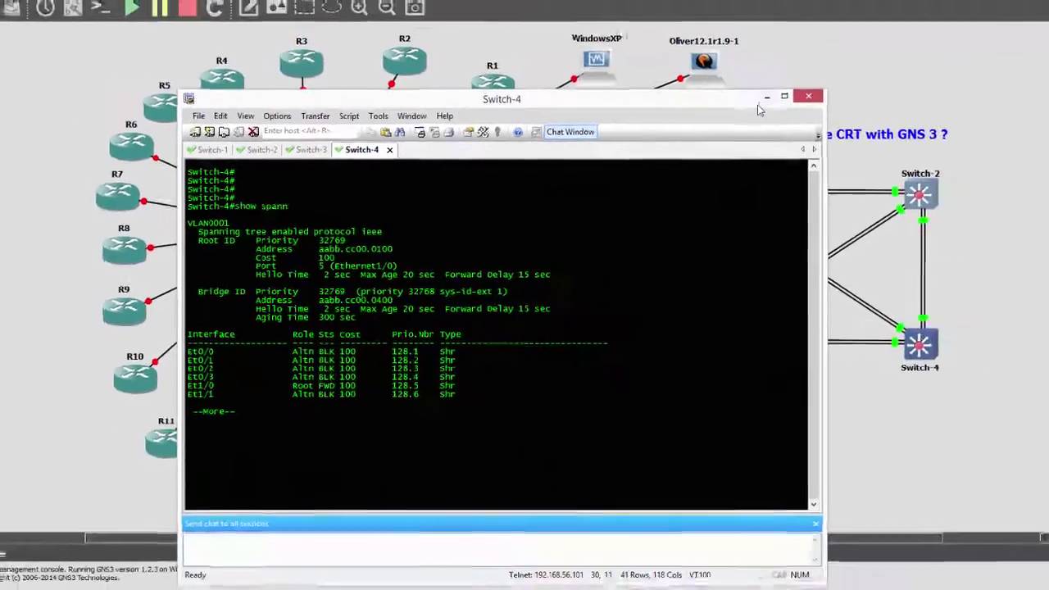
pyautogui.click(766, 95)
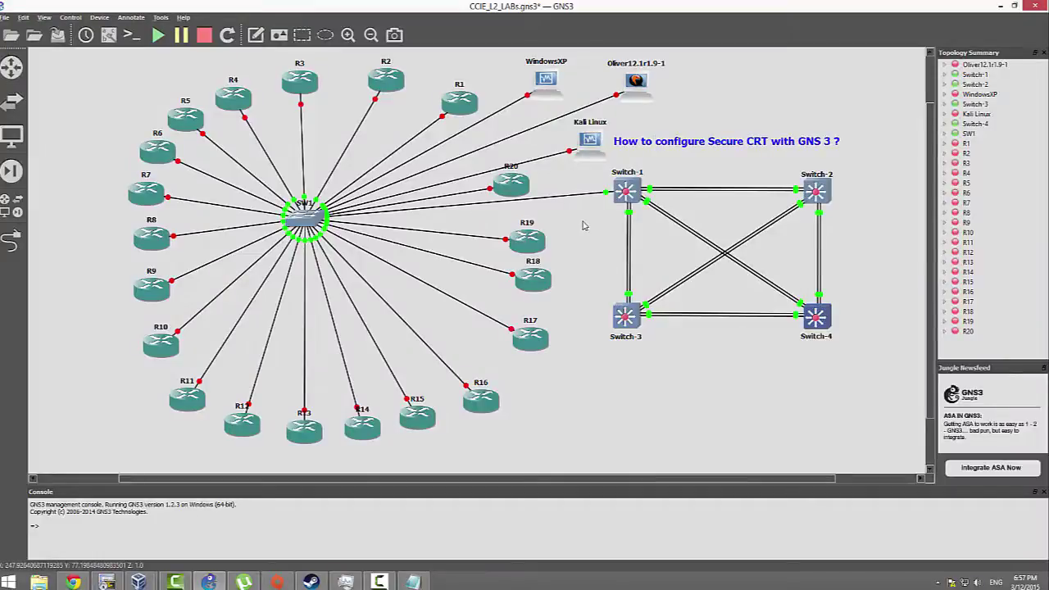